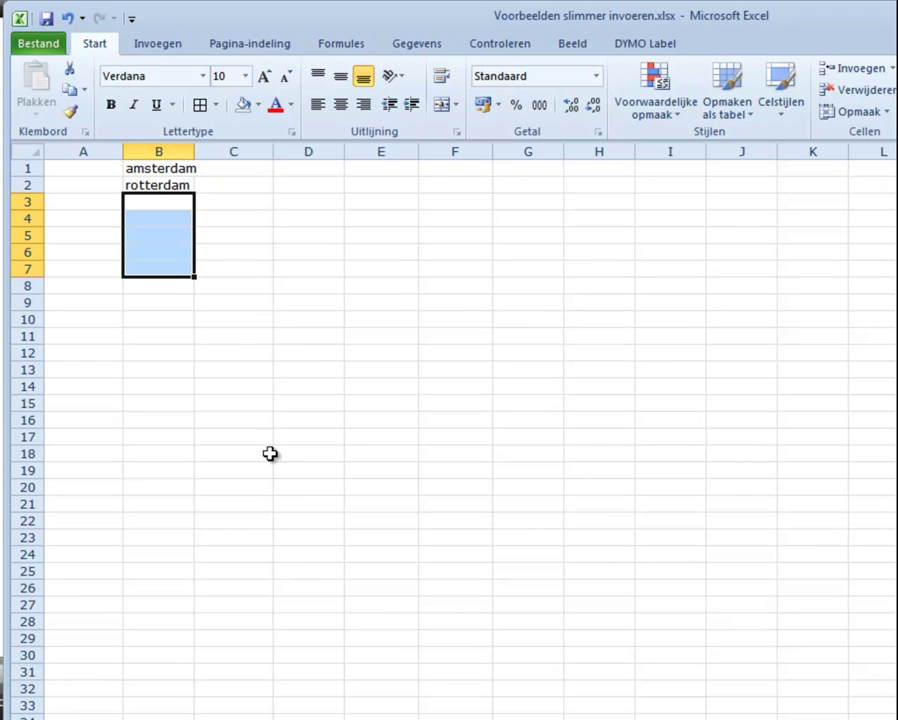
Enter den haag in B3 and 1 in B4
{"action": "left_click", "coordinate": [158, 201]}
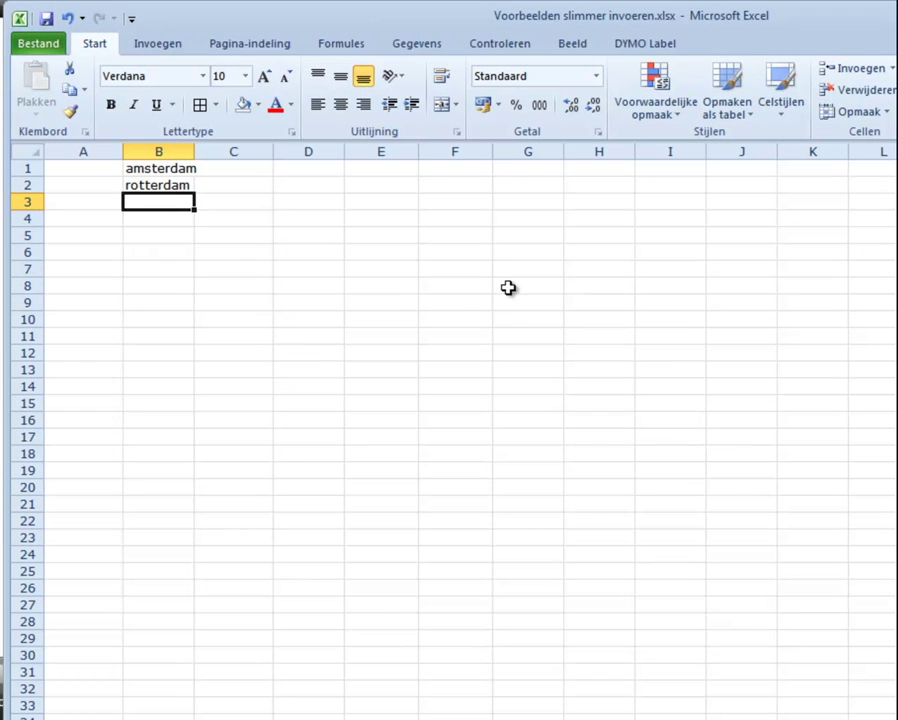
{"action": "type", "text": "den haag"}
{"action": "key", "text": "Return"}
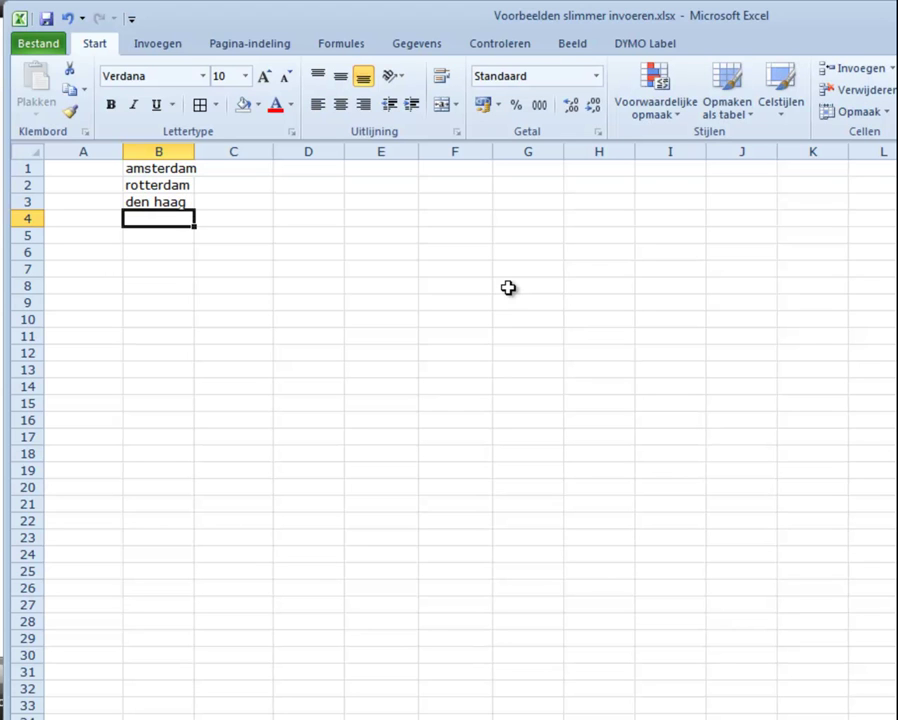
{"action": "type", "text": "1"}
{"action": "key", "text": "Return"}
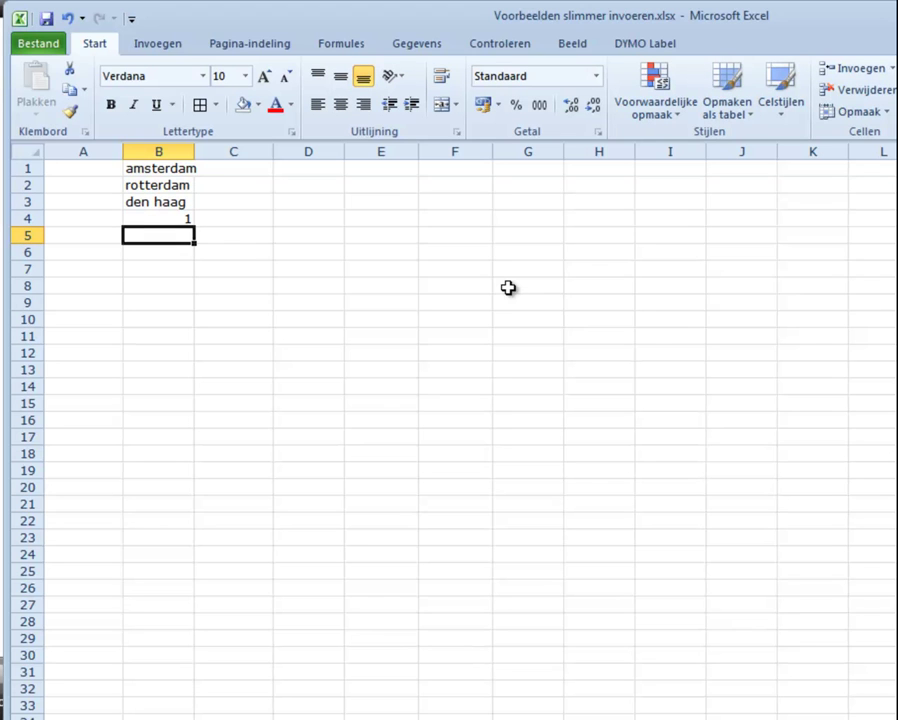
Accept AutoComplete's amsterdam in B5, enter amstelveen, and enter plain amstel by rejecting the suggestion
{"action": "type", "text": "a"}
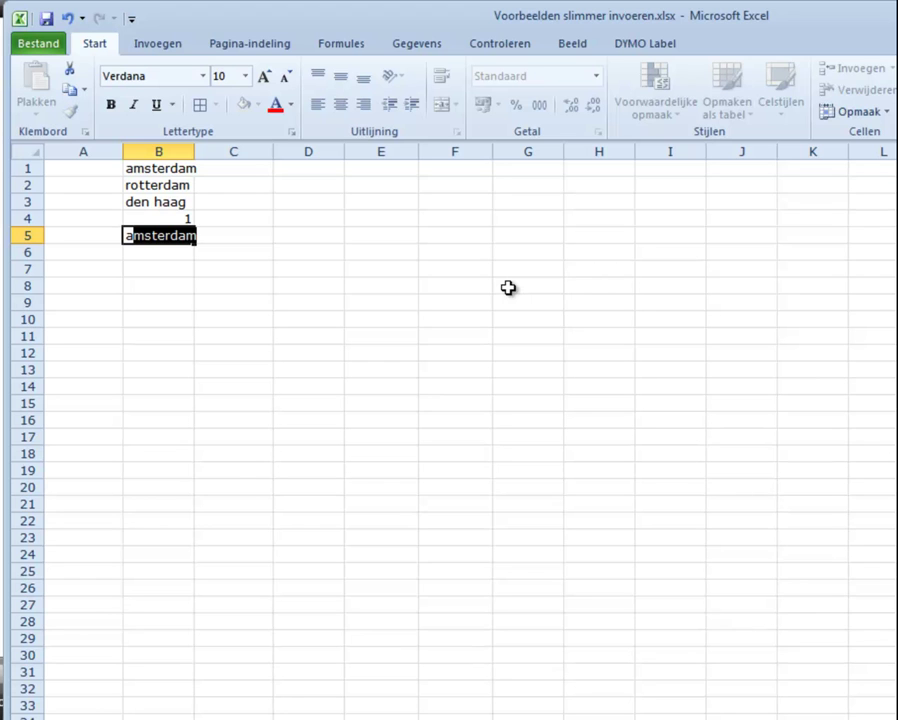
{"action": "key", "text": "Return"}
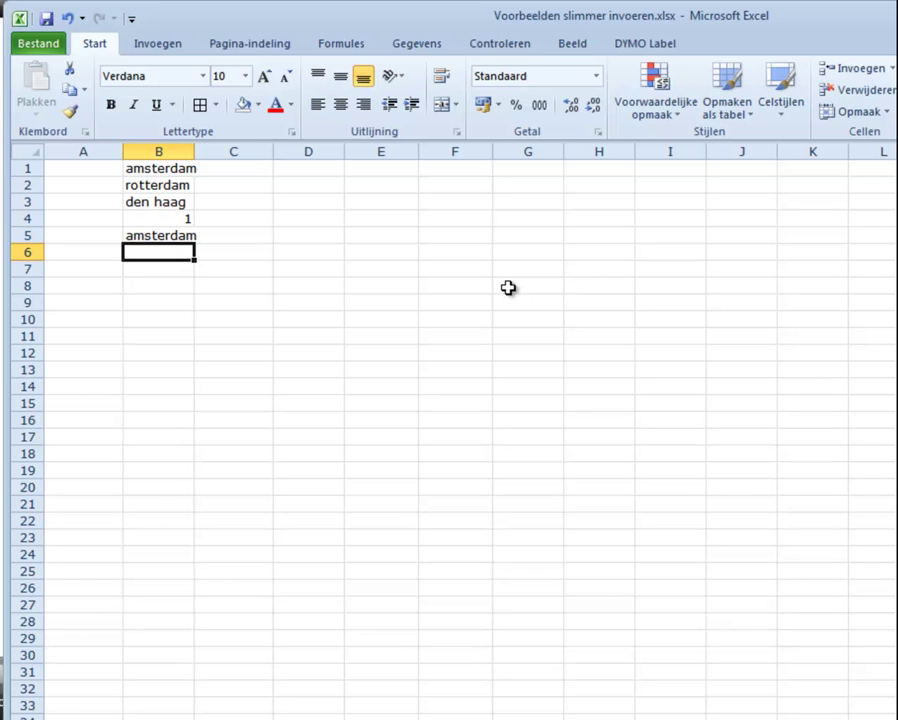
{"action": "type", "text": "amstel"}
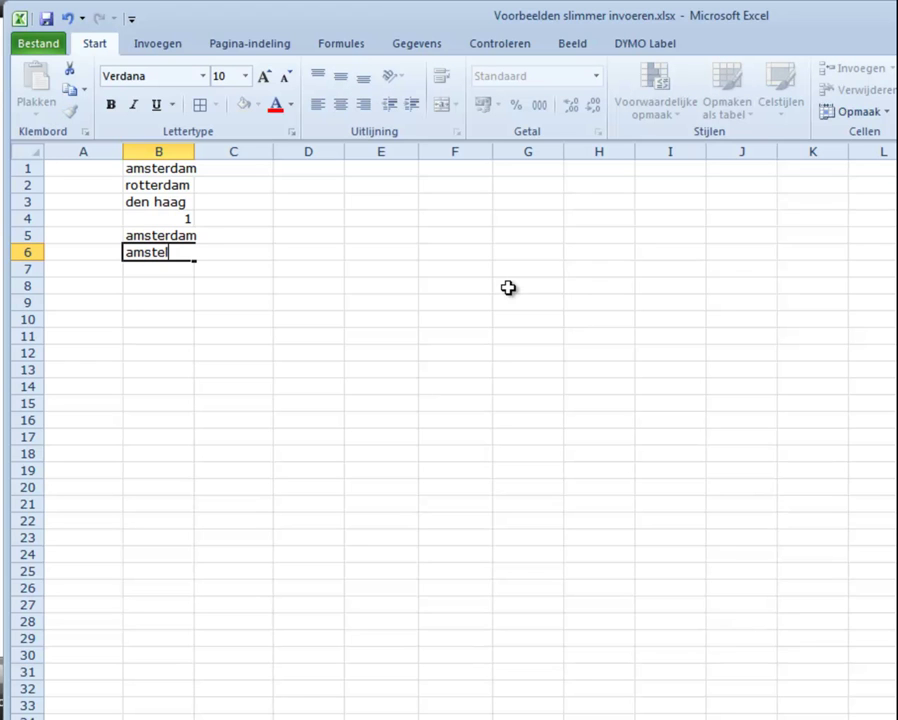
{"action": "type", "text": "veen"}
{"action": "key", "text": "Return"}
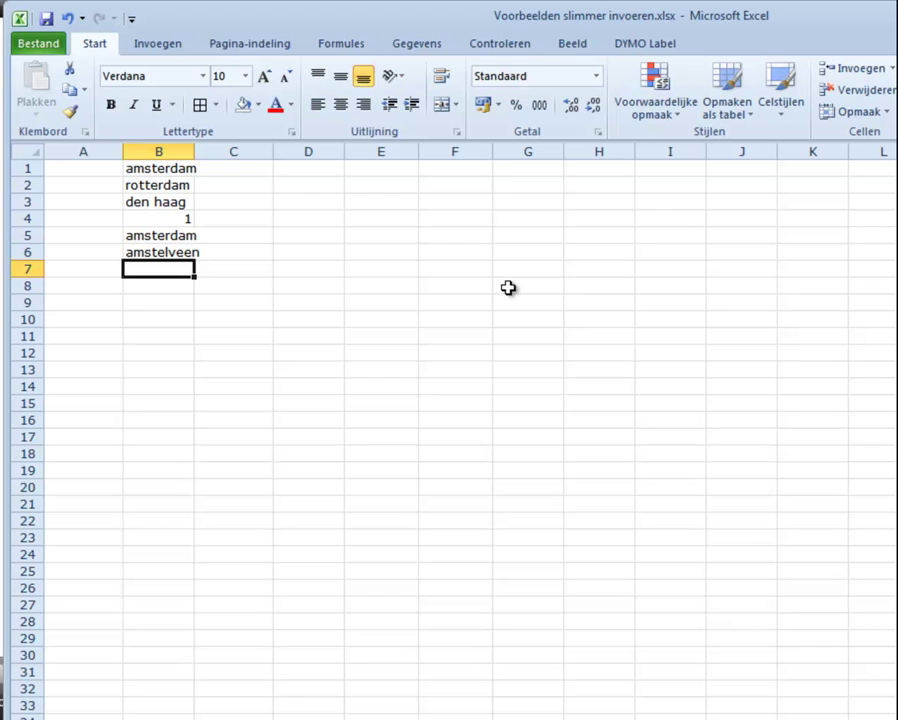
{"action": "type", "text": "amstel"}
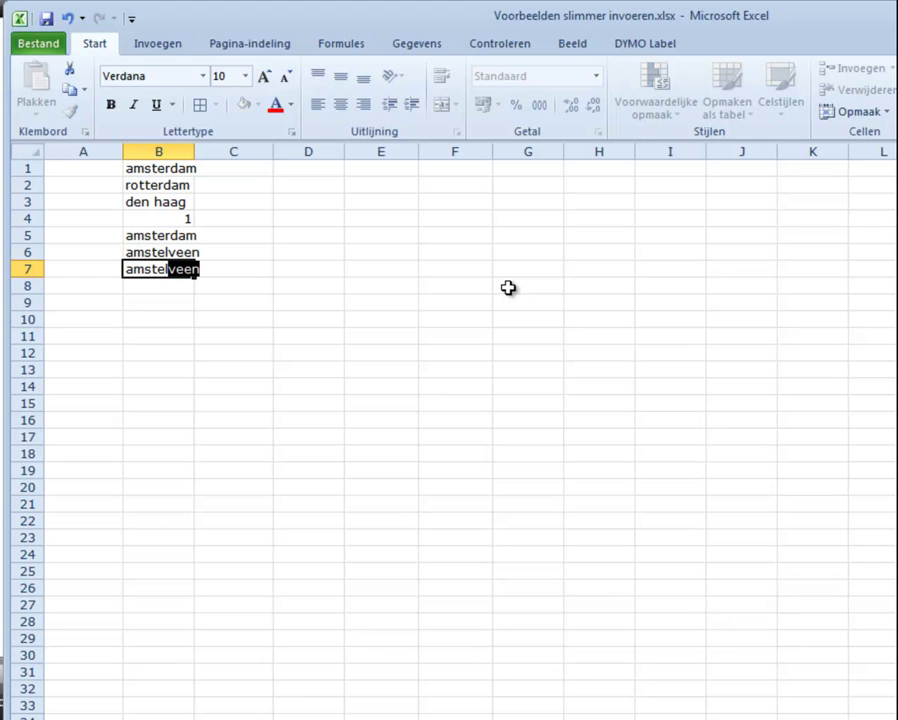
{"action": "key", "text": "Delete"}
{"action": "key", "text": "Return"}
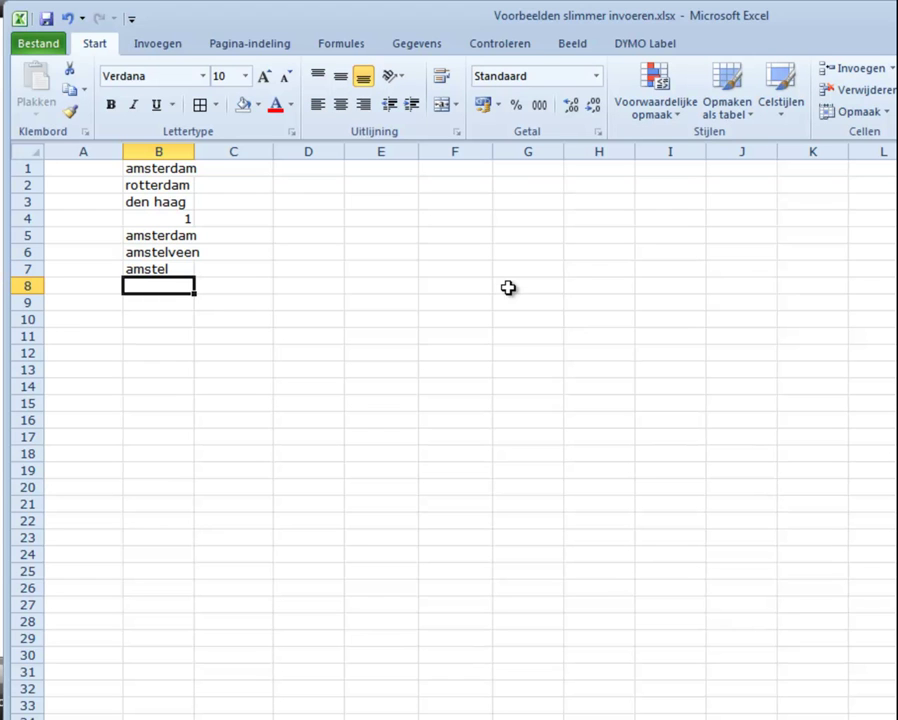
Fill B8 with amstelveen from the column's pick list, then move to the Formule doorvoeren sheet
{"action": "right_click", "coordinate": [157, 287]}
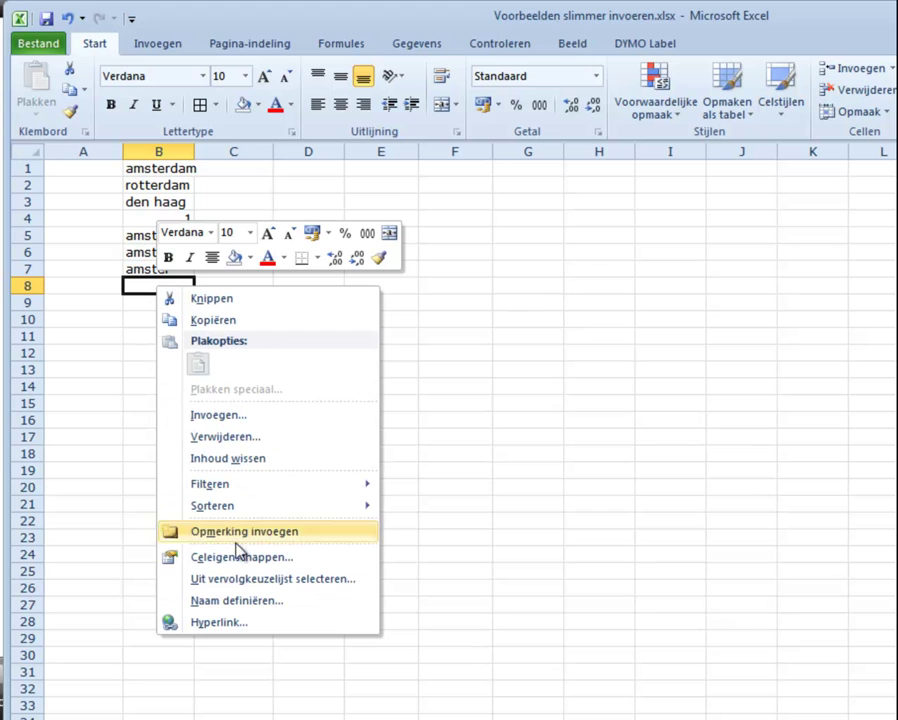
{"action": "left_click", "coordinate": [260, 580]}
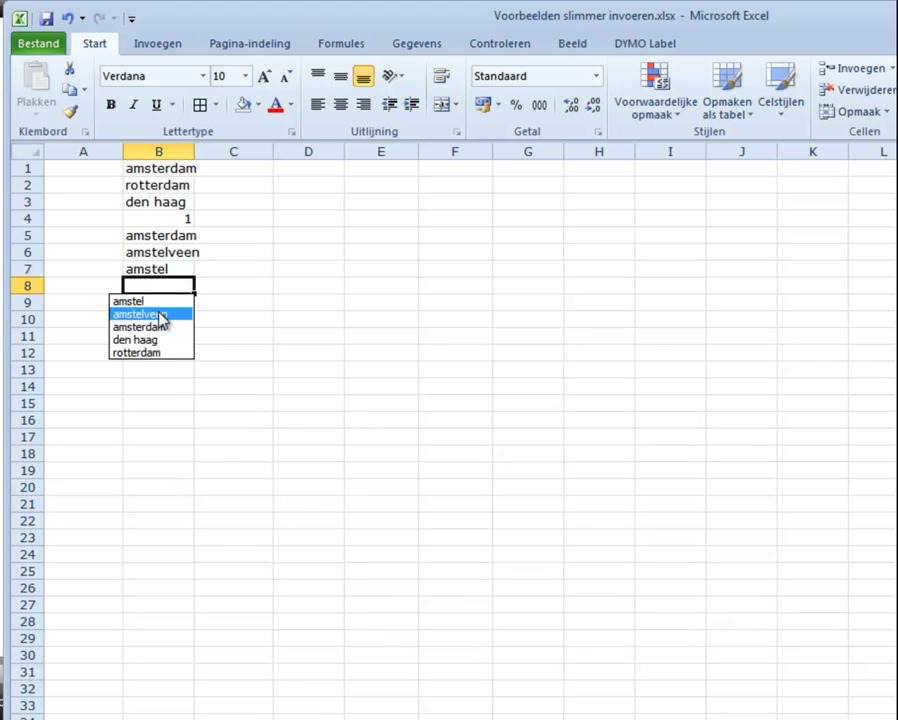
{"action": "left_click", "coordinate": [160, 316]}
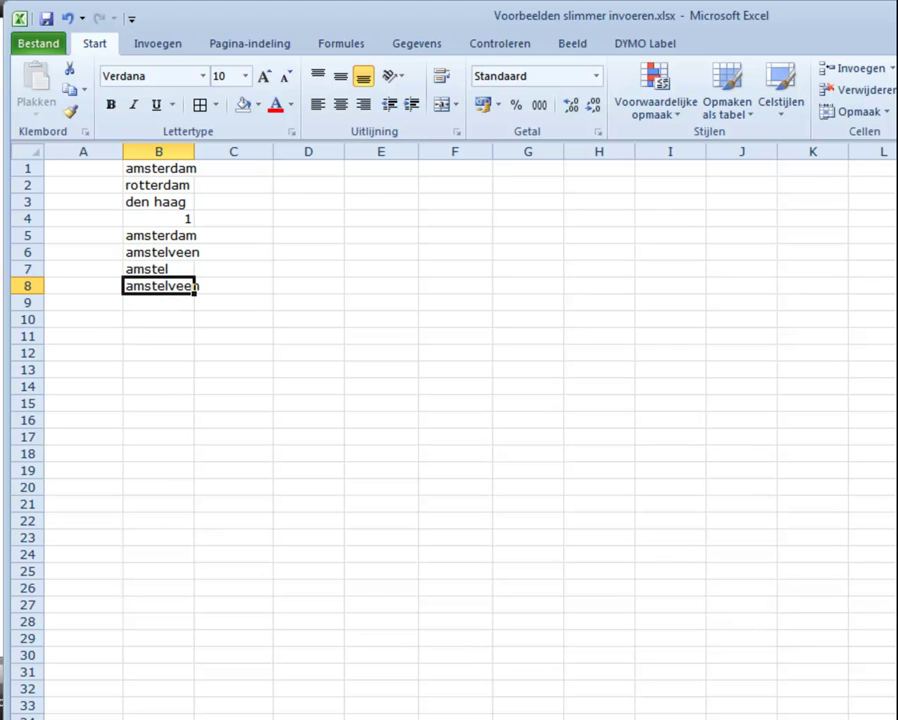
{"action": "key", "text": "ctrl+Page_Down"}
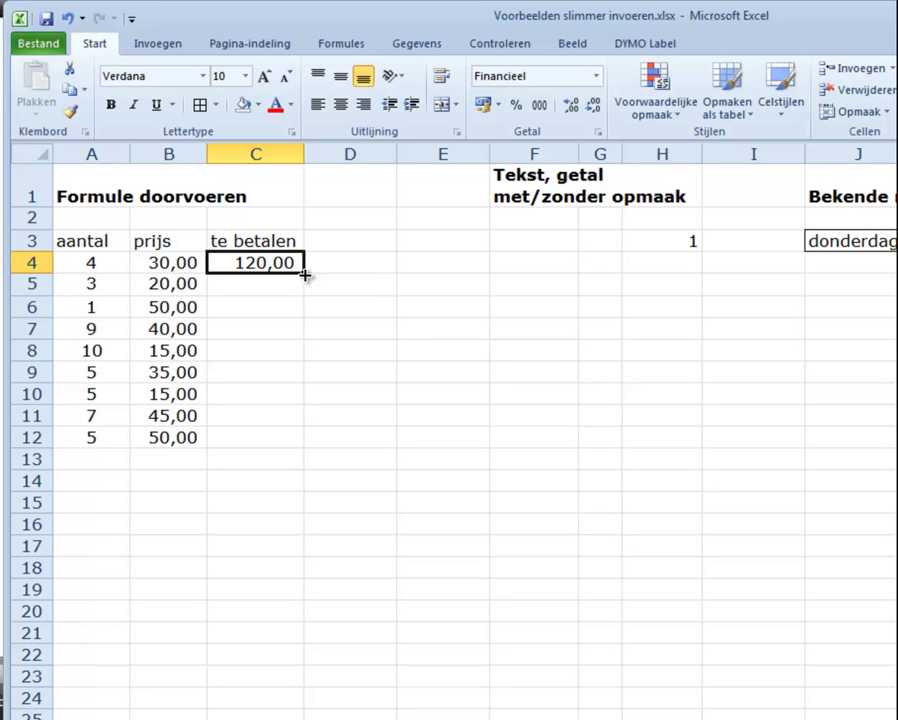
Fill the C4 te betalen formula down to C12, giving totals from 60,00 to 250,00
{"action": "left_click_drag", "start_coordinate": [305, 274], "coordinate": [302, 536]}
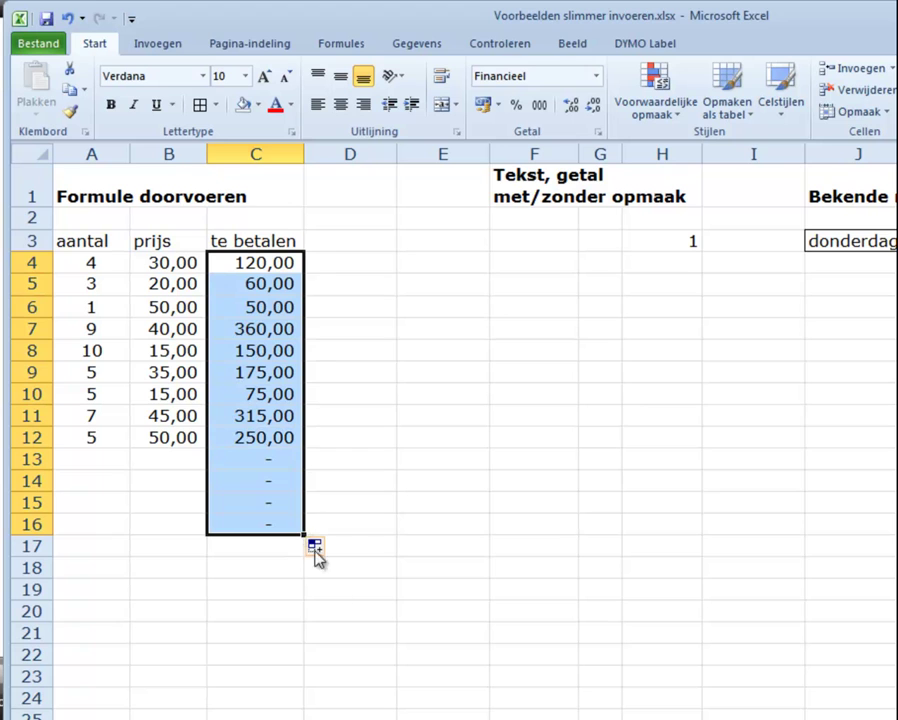
{"action": "left_click_drag", "start_coordinate": [302, 538], "coordinate": [251, 454]}
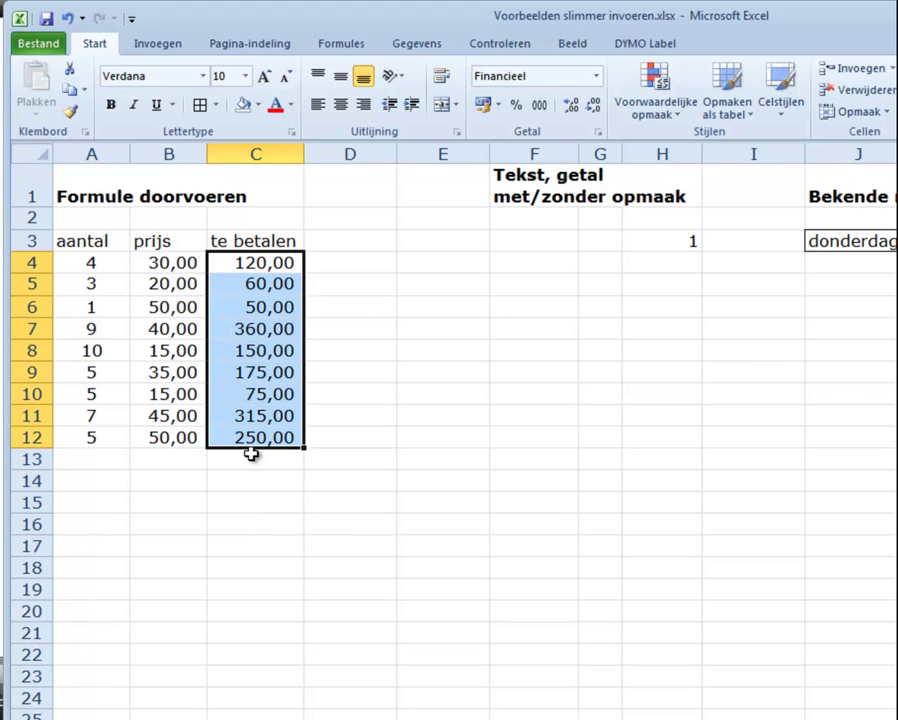
{"action": "left_click", "coordinate": [266, 505]}
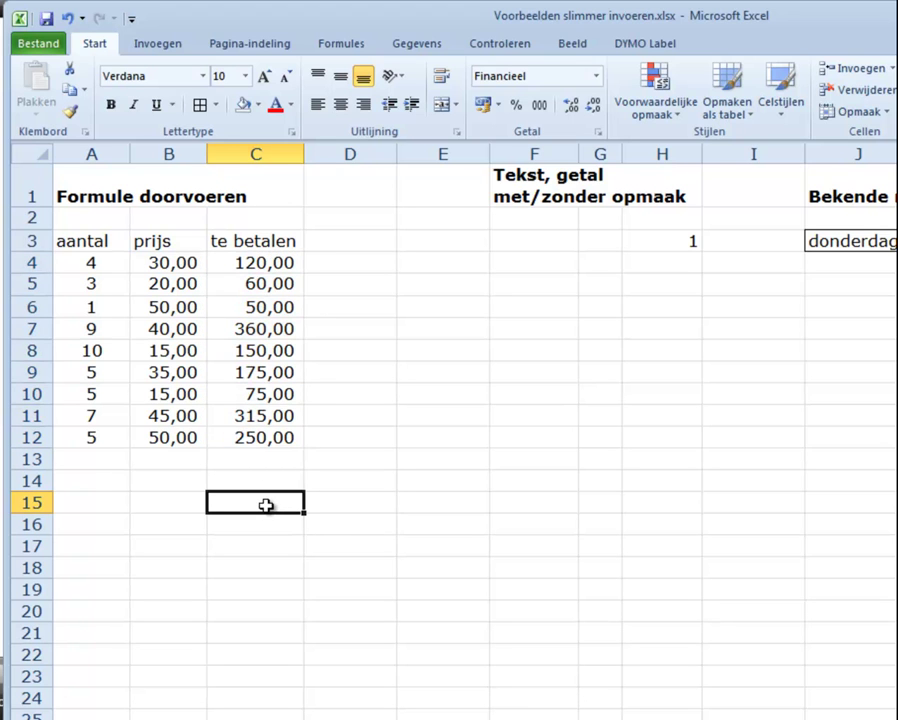
Enter tekst in F3 and copy it down to F12
{"action": "left_click", "coordinate": [547, 238]}
{"action": "type", "text": "teks"}
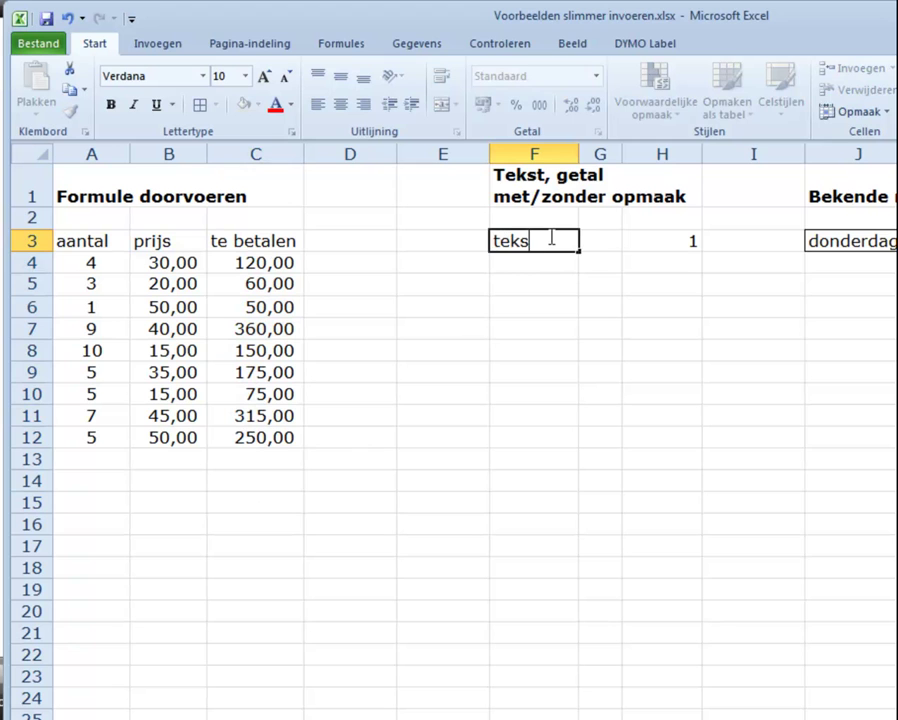
{"action": "type", "text": "t"}
{"action": "key", "text": "Return"}
{"action": "left_click", "coordinate": [548, 238]}
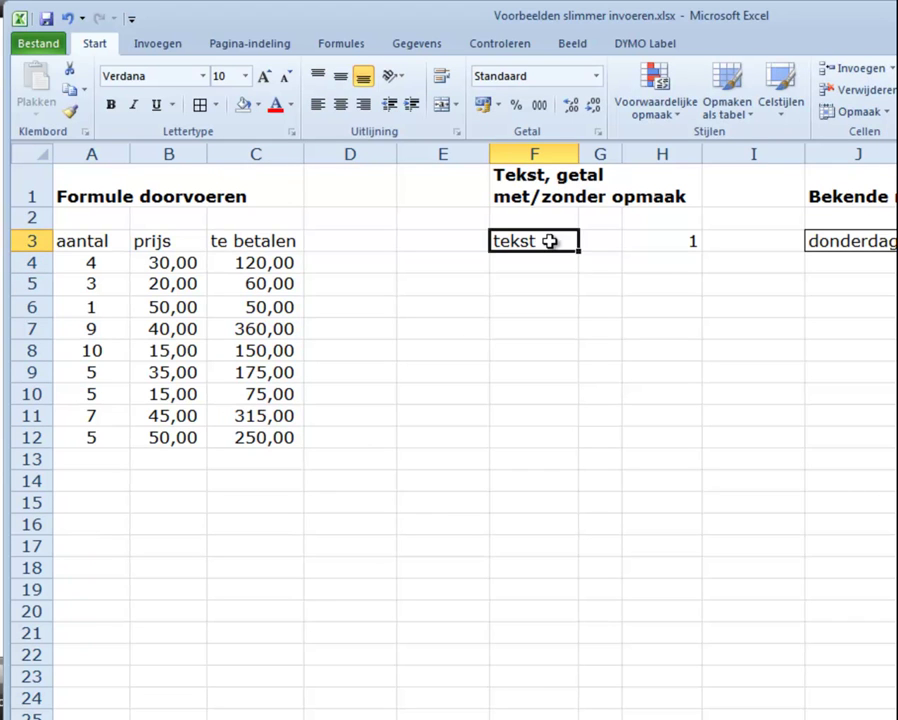
{"action": "left_click_drag", "start_coordinate": [579, 253], "coordinate": [572, 440]}
Fill H3:H12 from the 1 in H3 as a 1–10 series using Reeks doorvoeren
{"action": "left_click", "coordinate": [668, 244]}
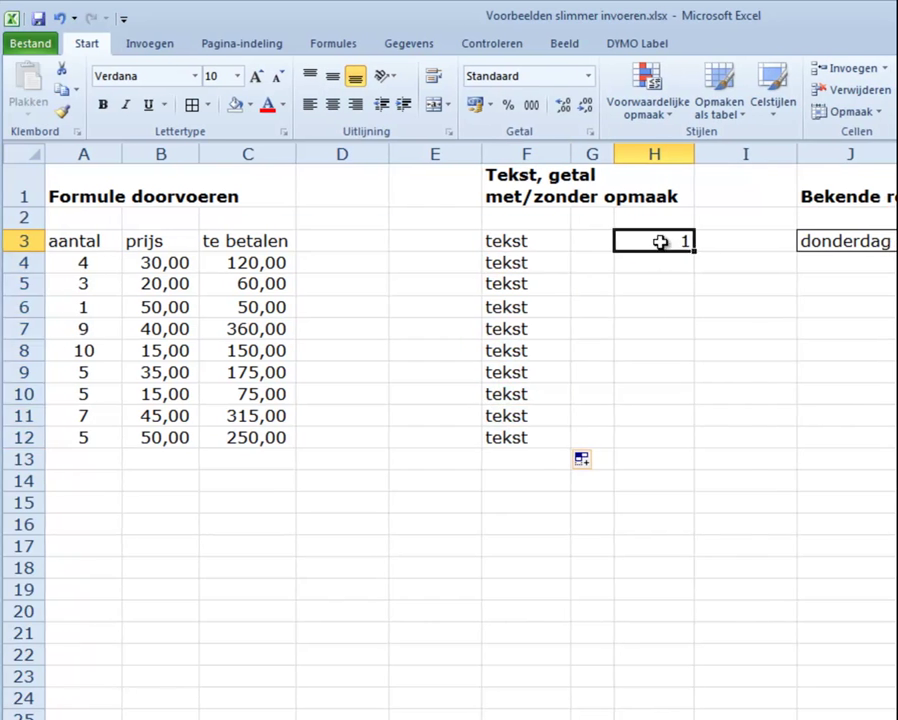
{"action": "left_click_drag", "start_coordinate": [560, 251], "coordinate": [553, 443]}
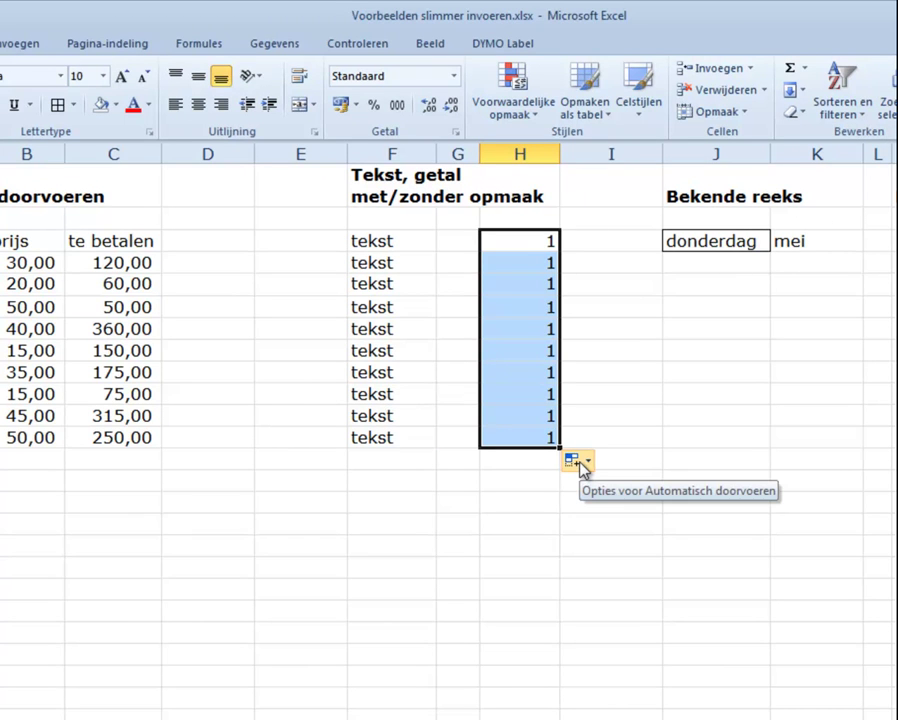
{"action": "left_click", "coordinate": [581, 466]}
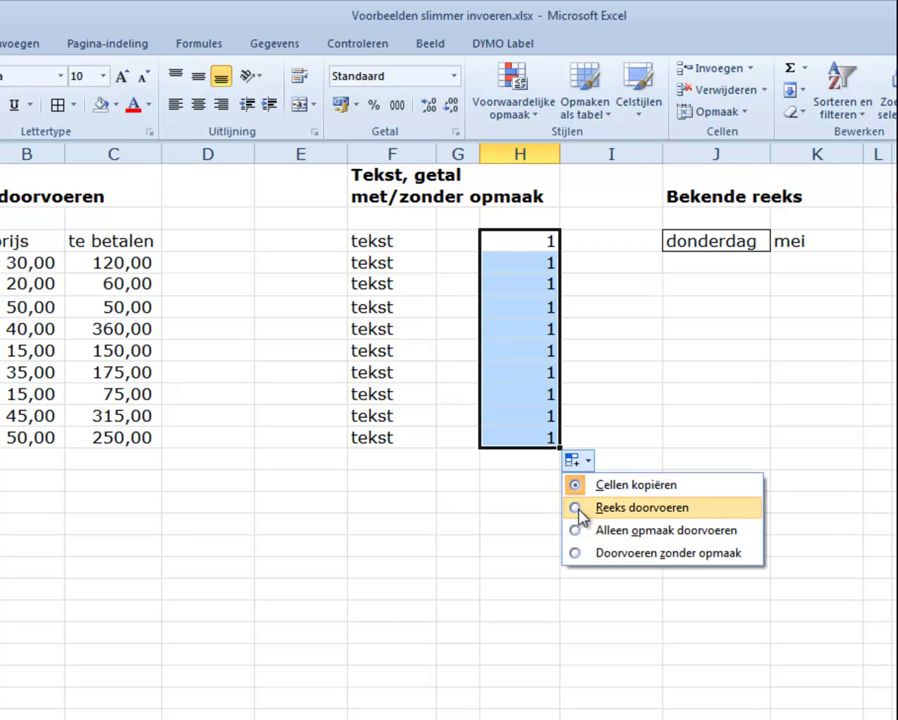
{"action": "left_click", "coordinate": [579, 509]}
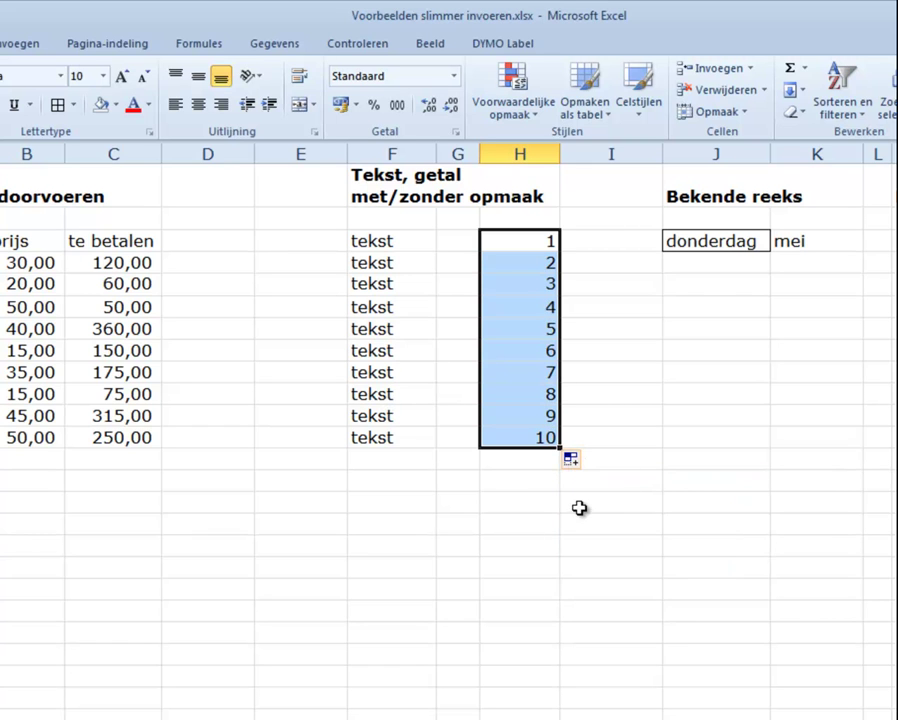
{"action": "left_click", "coordinate": [651, 392]}
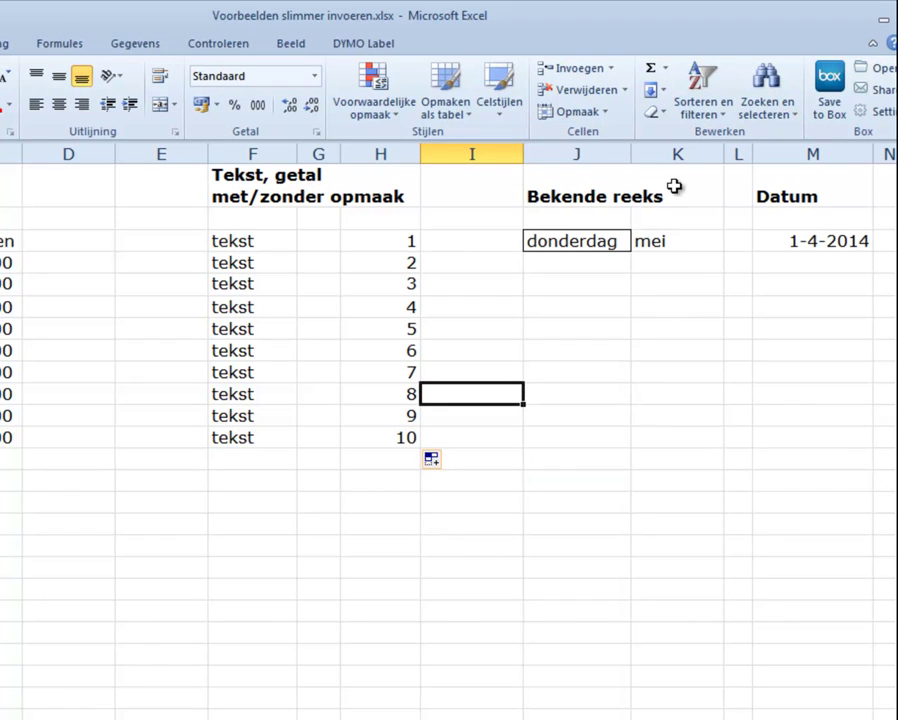
Continue mei to april down column K and donderdag to maandag down column J
{"action": "left_click", "coordinate": [680, 240]}
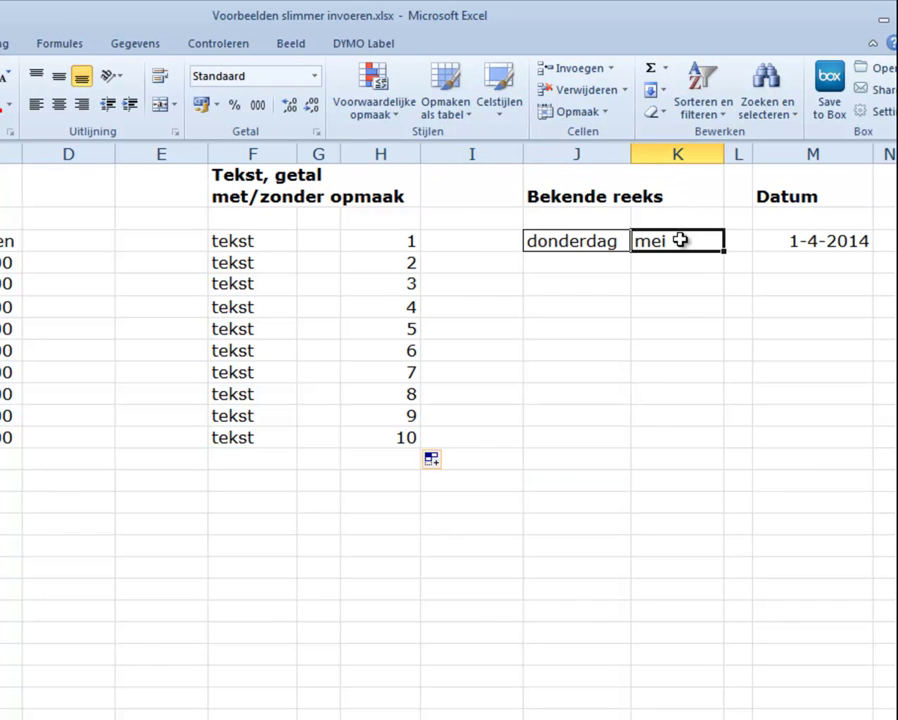
{"action": "left_click_drag", "start_coordinate": [724, 251], "coordinate": [730, 502]}
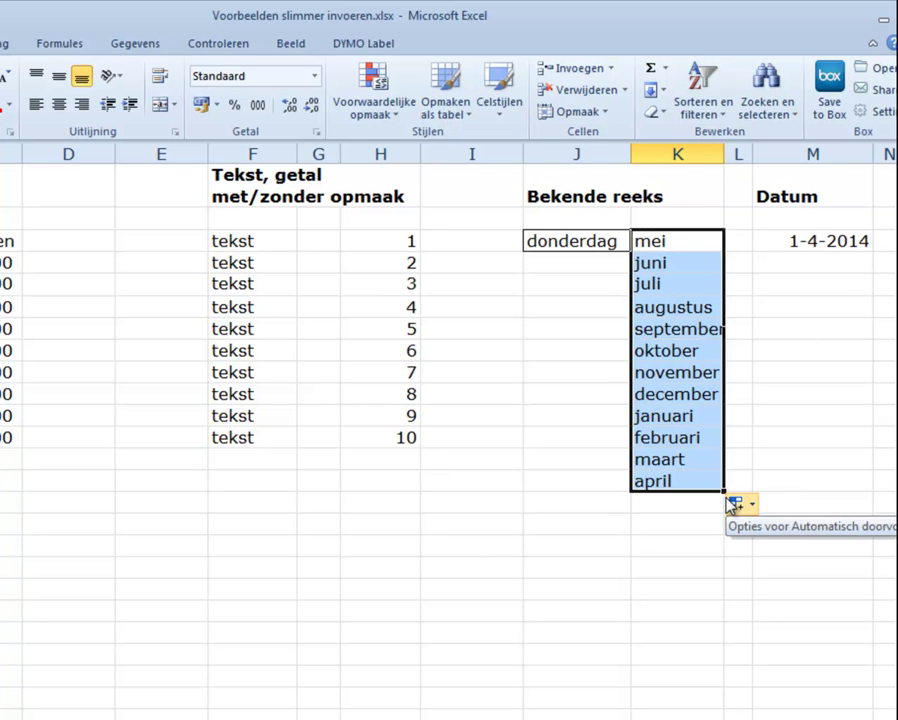
{"action": "left_click", "coordinate": [553, 244]}
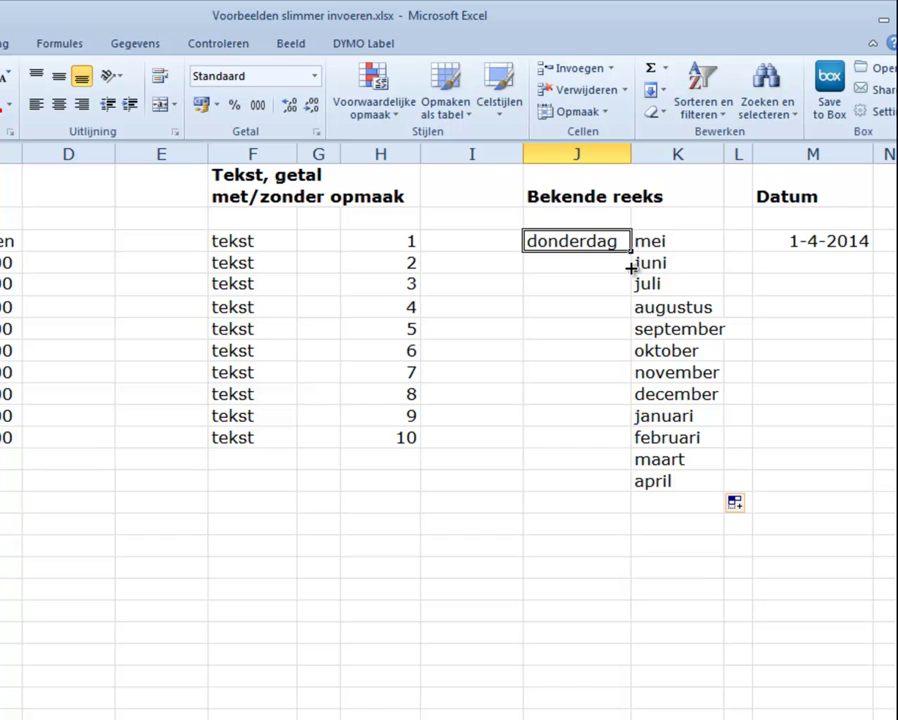
{"action": "left_click_drag", "start_coordinate": [631, 268], "coordinate": [624, 482]}
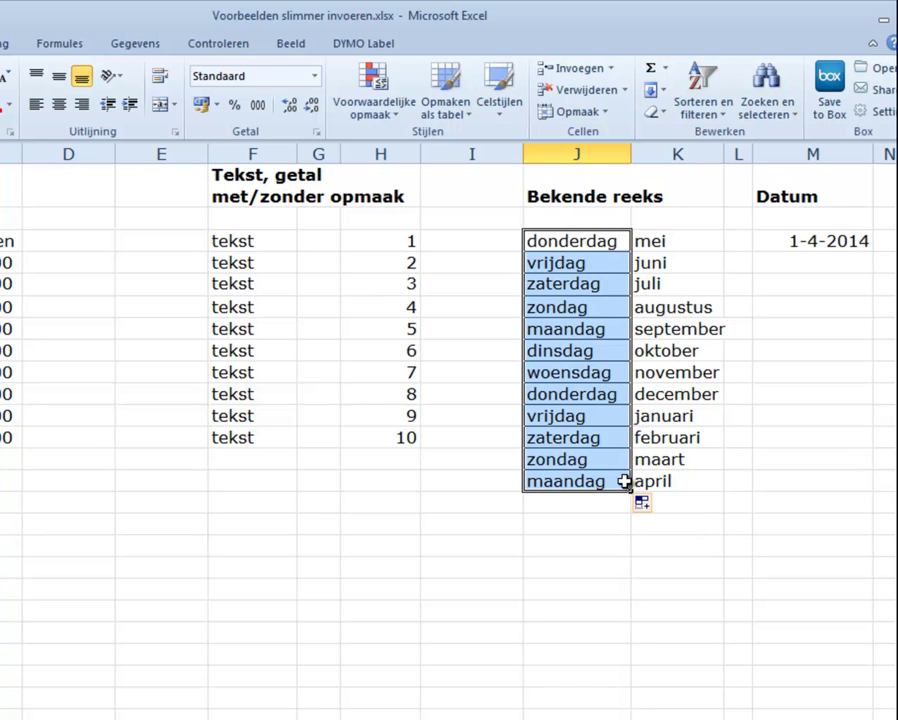
{"action": "left_click", "coordinate": [292, 518]}
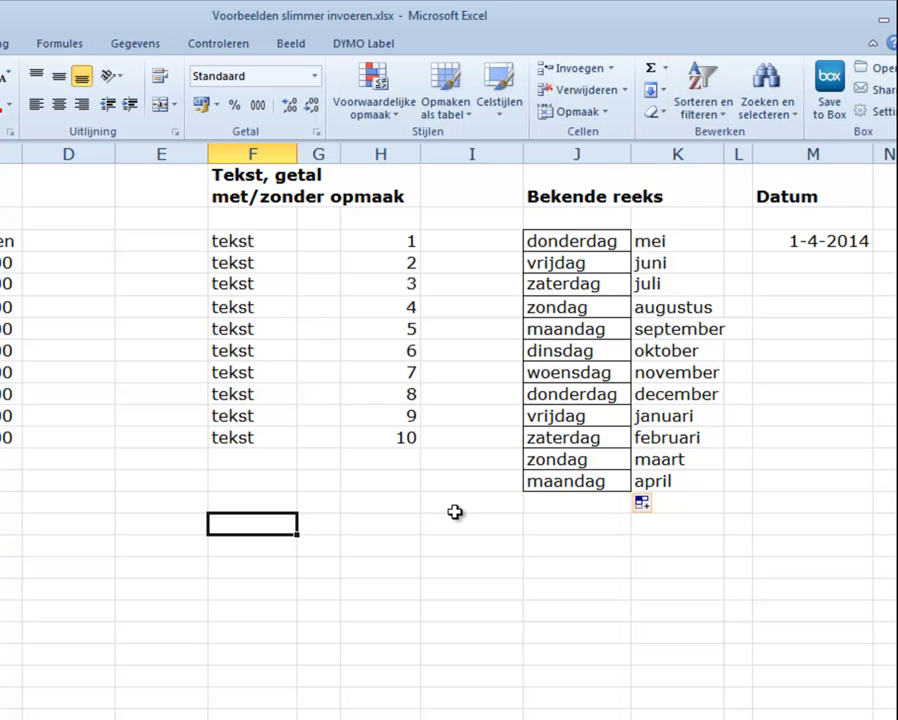
{"action": "left_click", "coordinate": [646, 504]}
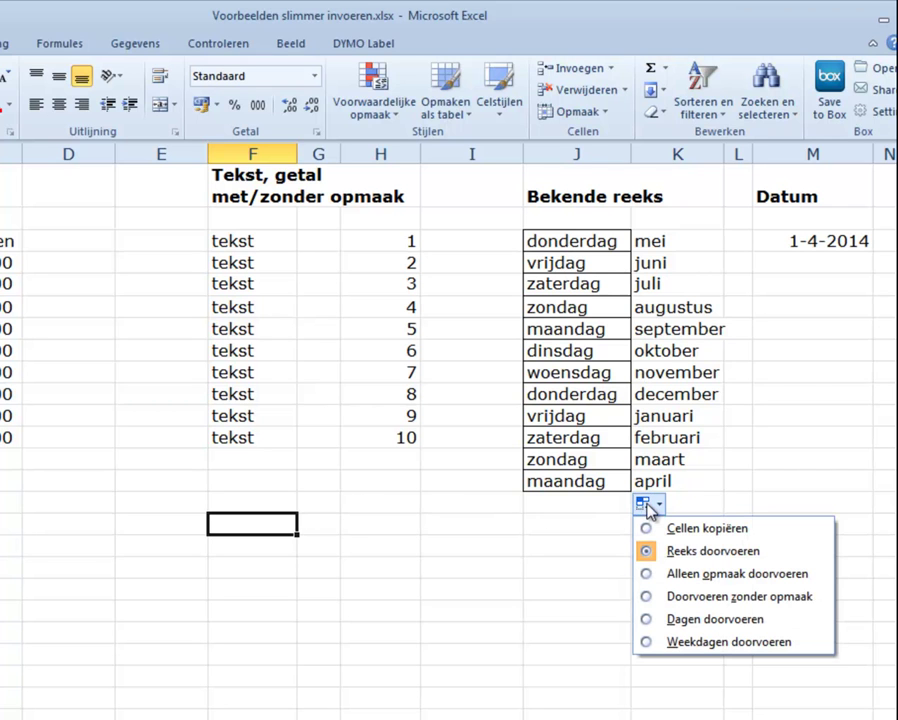
Refill the day series without borders, then fill the Datum dates down from 1-4-2014
{"action": "left_click", "coordinate": [648, 598]}
{"action": "left_click", "coordinate": [570, 590]}
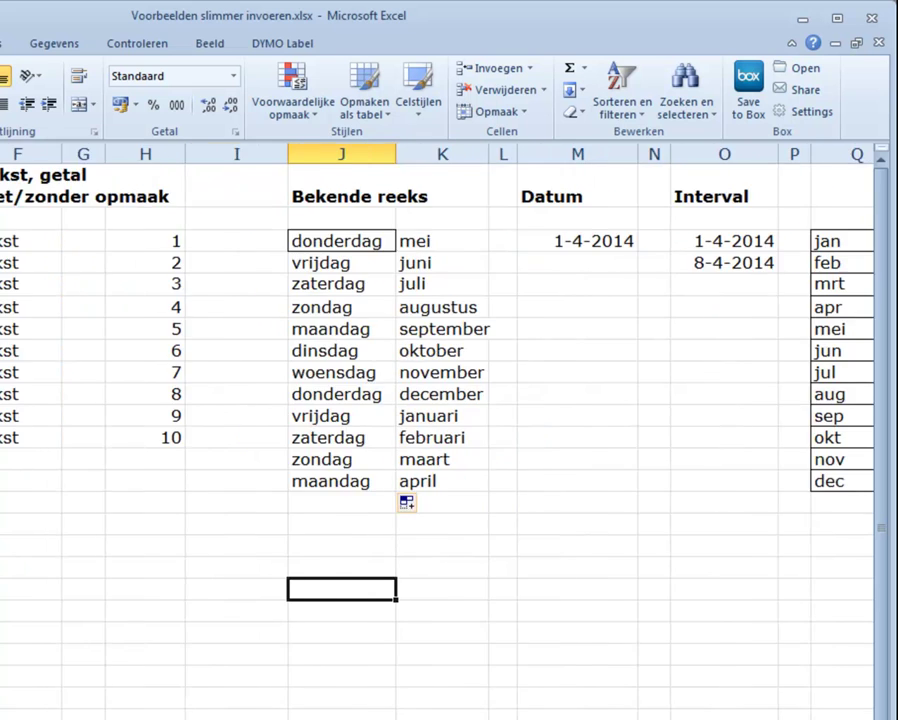
{"action": "left_click", "coordinate": [285, 241]}
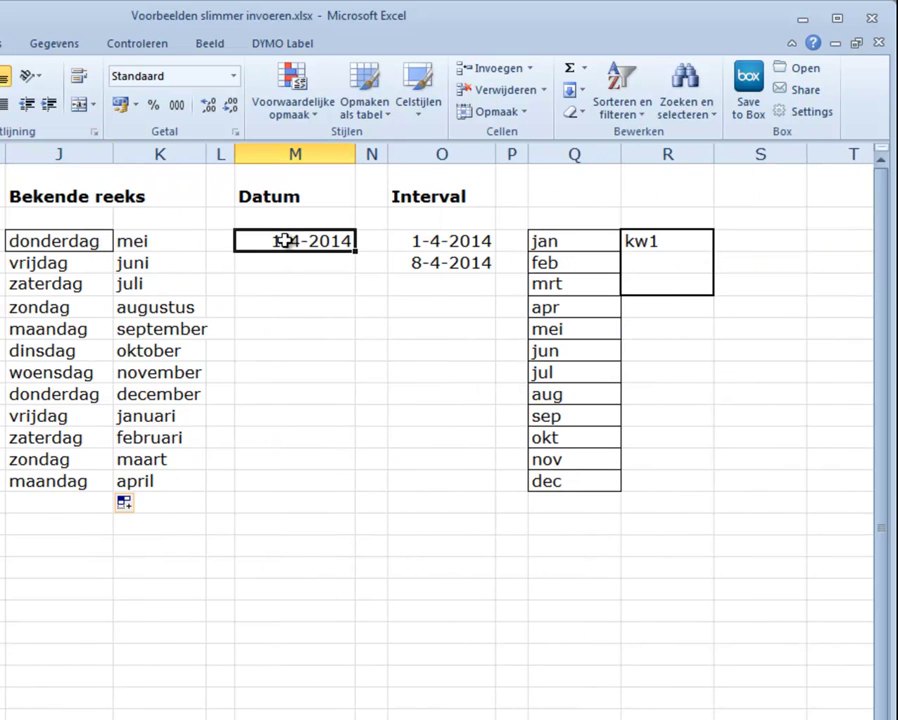
{"action": "left_click_drag", "start_coordinate": [355, 251], "coordinate": [354, 512]}
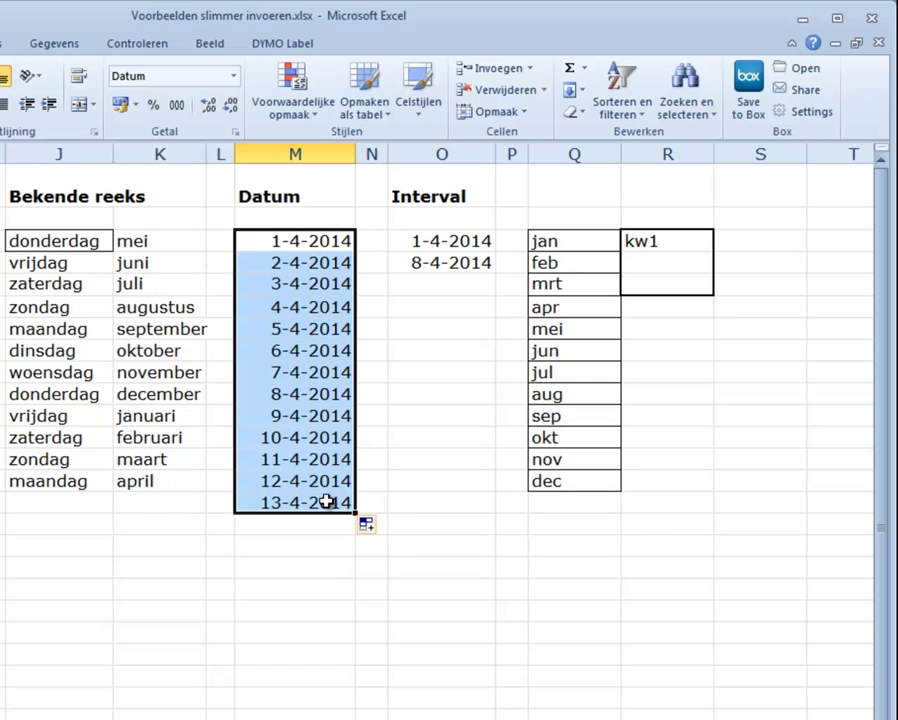
Try yearly and monthly date steps, finally filling weekday-only dates to 17-4-2014
{"action": "left_click", "coordinate": [372, 531]}
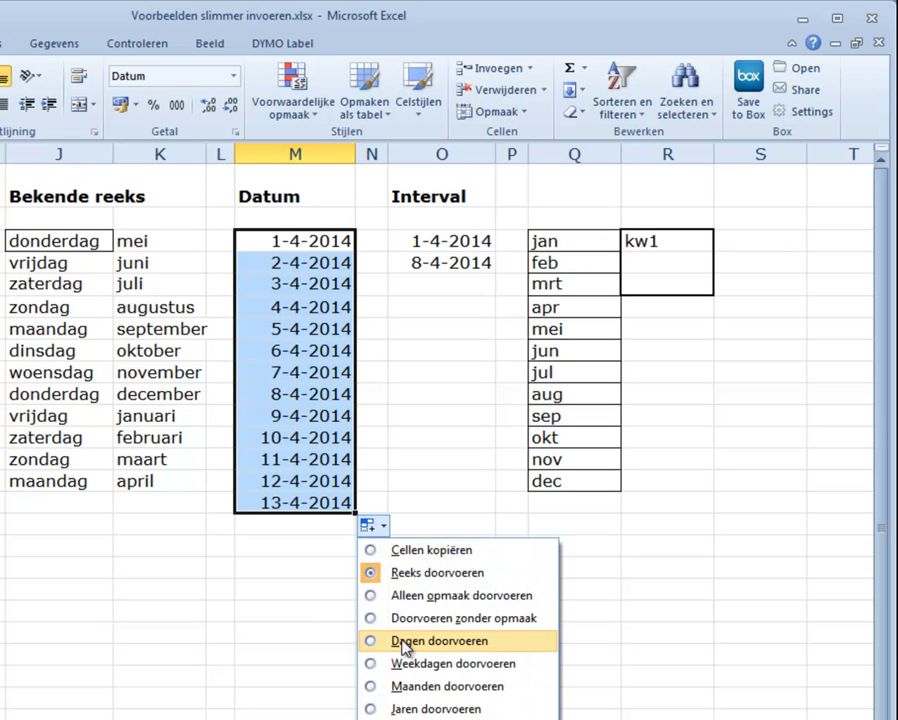
{"action": "left_click", "coordinate": [367, 707]}
{"action": "left_click", "coordinate": [368, 524]}
{"action": "left_click", "coordinate": [380, 686]}
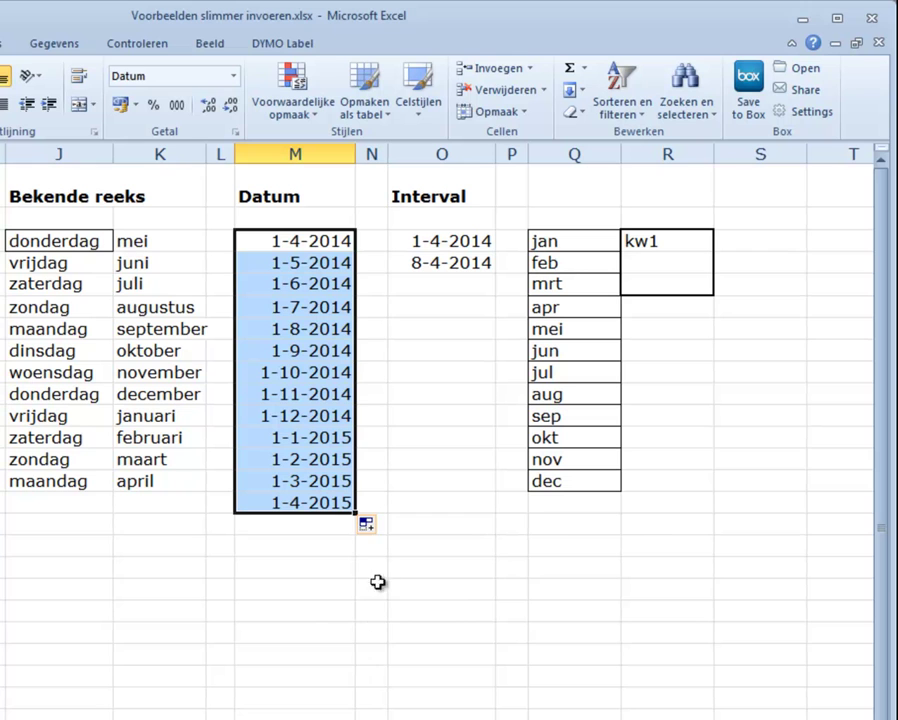
{"action": "left_click", "coordinate": [376, 530]}
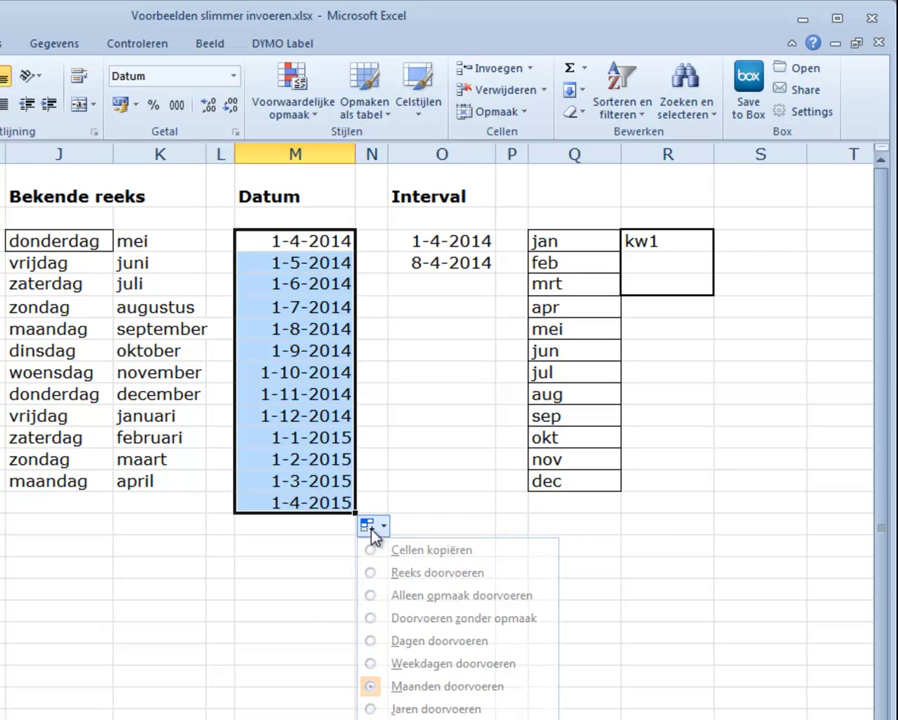
{"action": "left_click", "coordinate": [372, 662]}
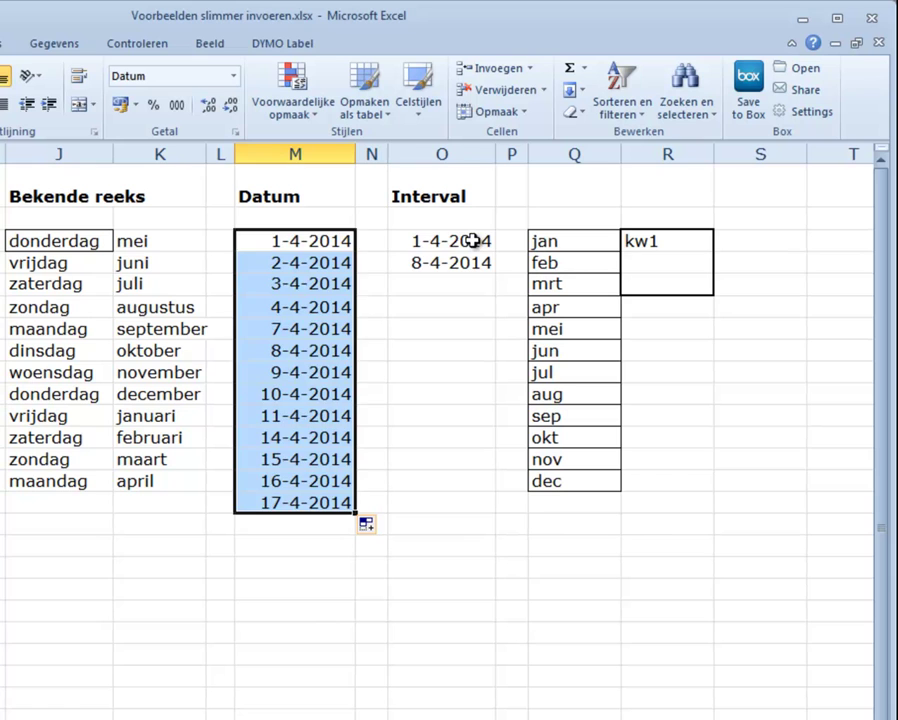
Extend Interval weekly to 24-6-2014 and repeat the kw1 block as kw2, kw3 and kw4
{"action": "left_click_drag", "start_coordinate": [474, 241], "coordinate": [472, 258]}
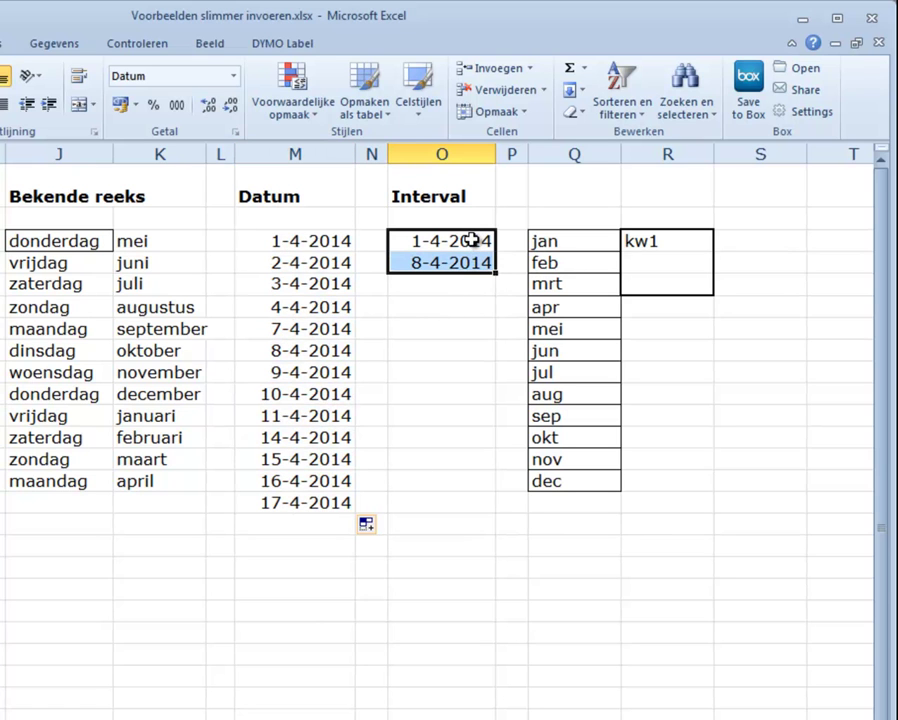
{"action": "left_click_drag", "start_coordinate": [494, 272], "coordinate": [488, 508]}
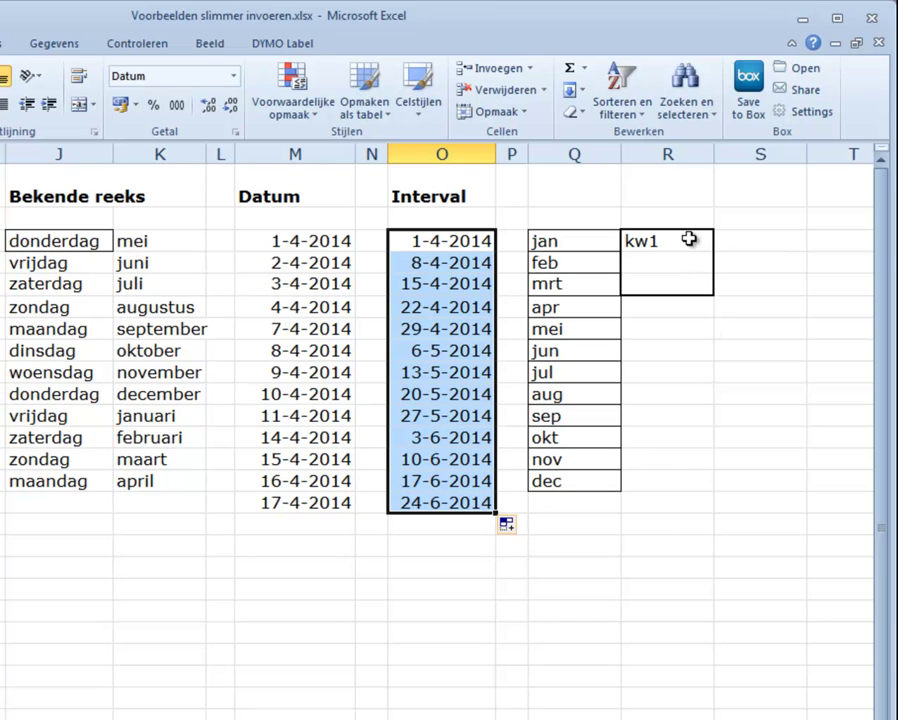
{"action": "left_click_drag", "start_coordinate": [688, 237], "coordinate": [688, 280]}
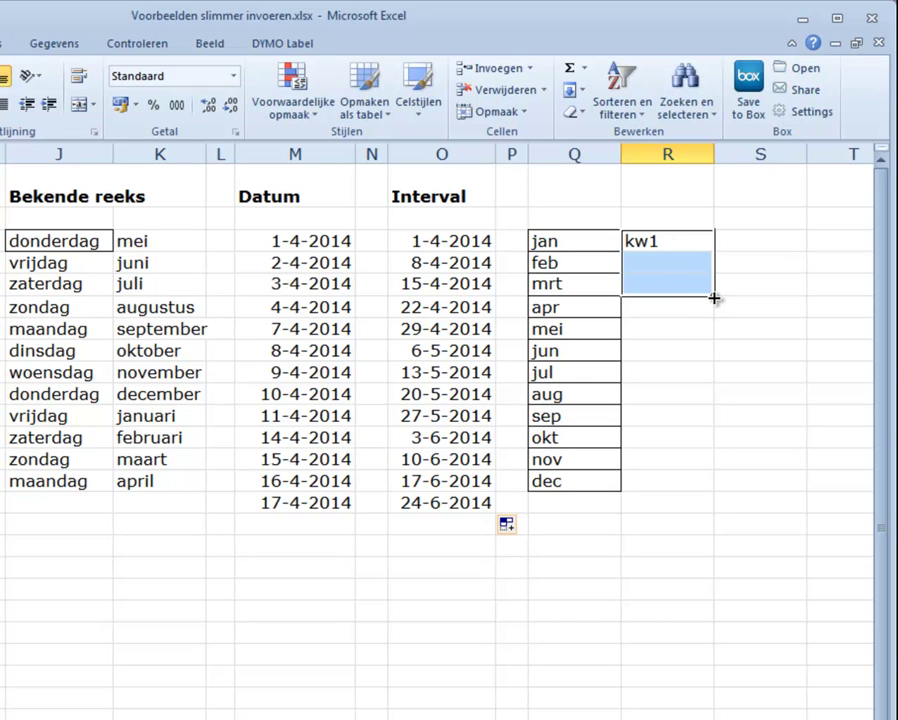
{"action": "left_click_drag", "start_coordinate": [714, 298], "coordinate": [714, 490]}
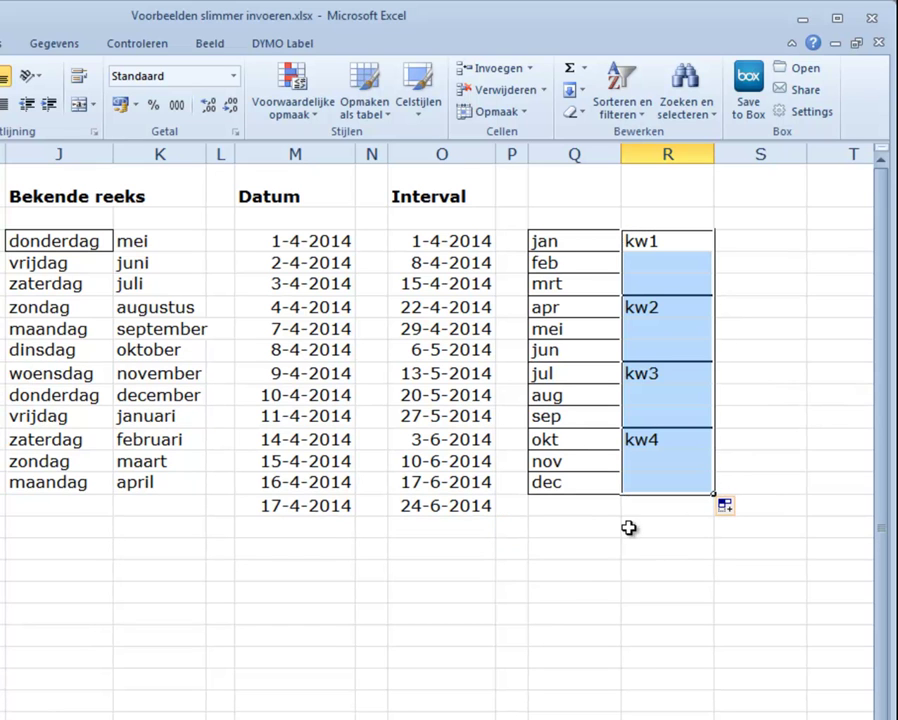
{"action": "left_click", "coordinate": [628, 528]}
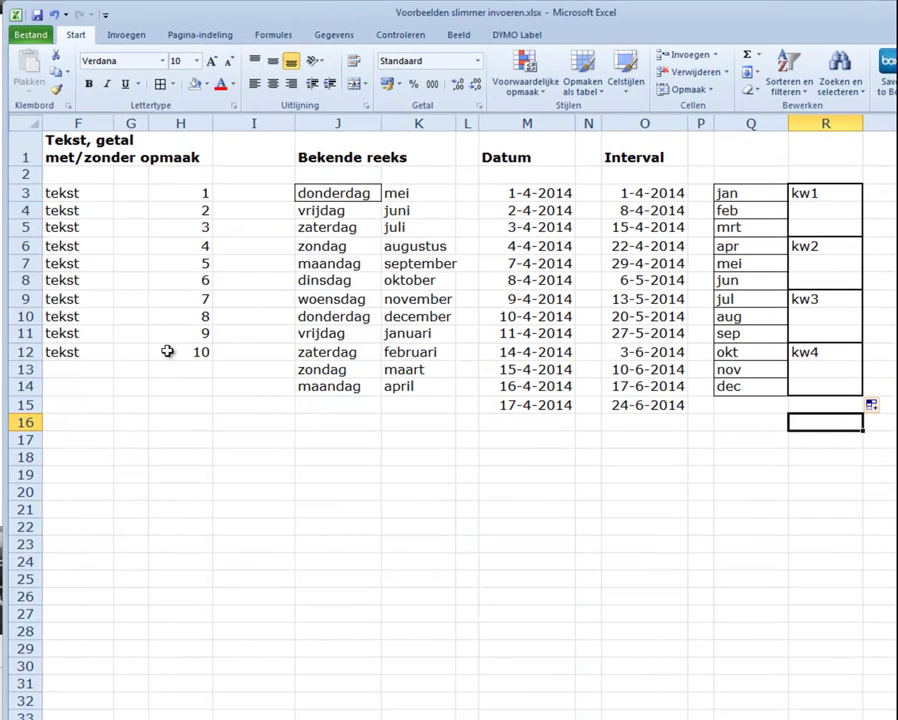
Continue column H from 10 as a counting series to 18 in H20 with Reeks doorvoeren
{"action": "left_click", "coordinate": [167, 351]}
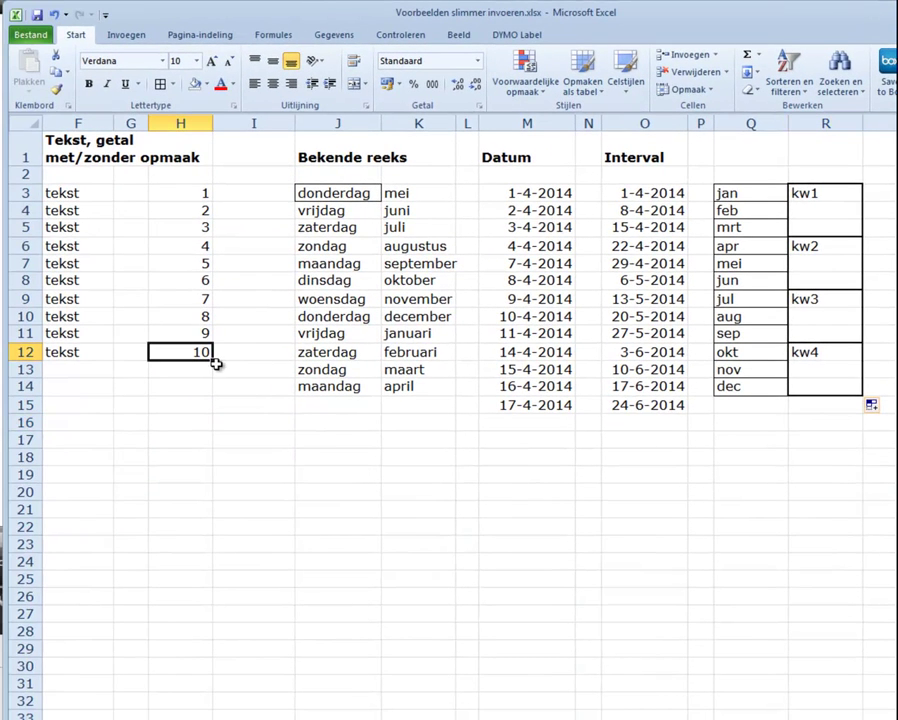
{"action": "left_click_drag", "start_coordinate": [213, 361], "coordinate": [217, 505]}
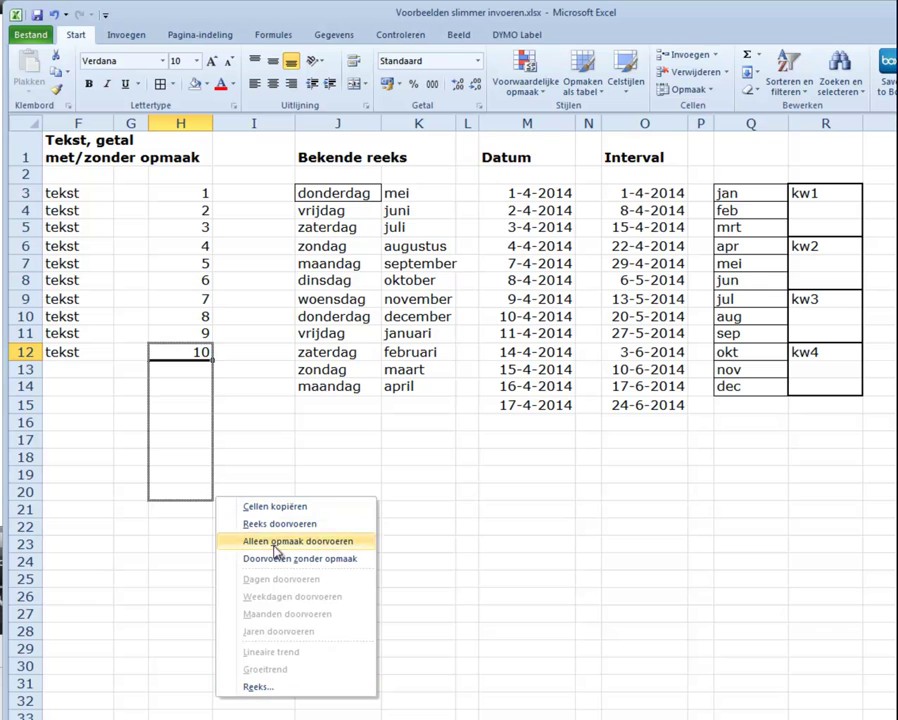
{"action": "left_click", "coordinate": [243, 524]}
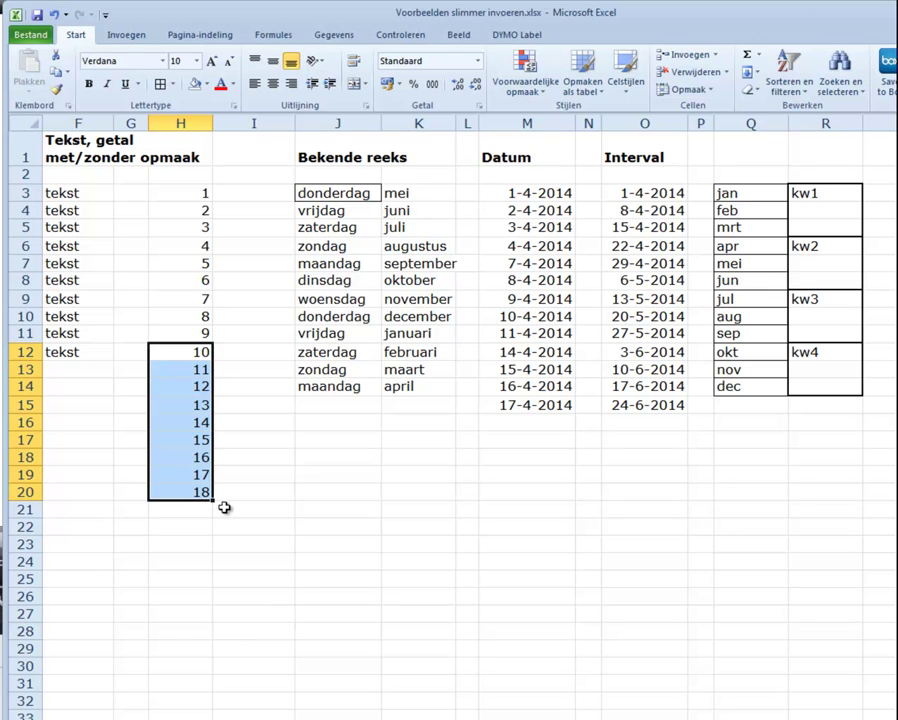
{"action": "left_click", "coordinate": [323, 386]}
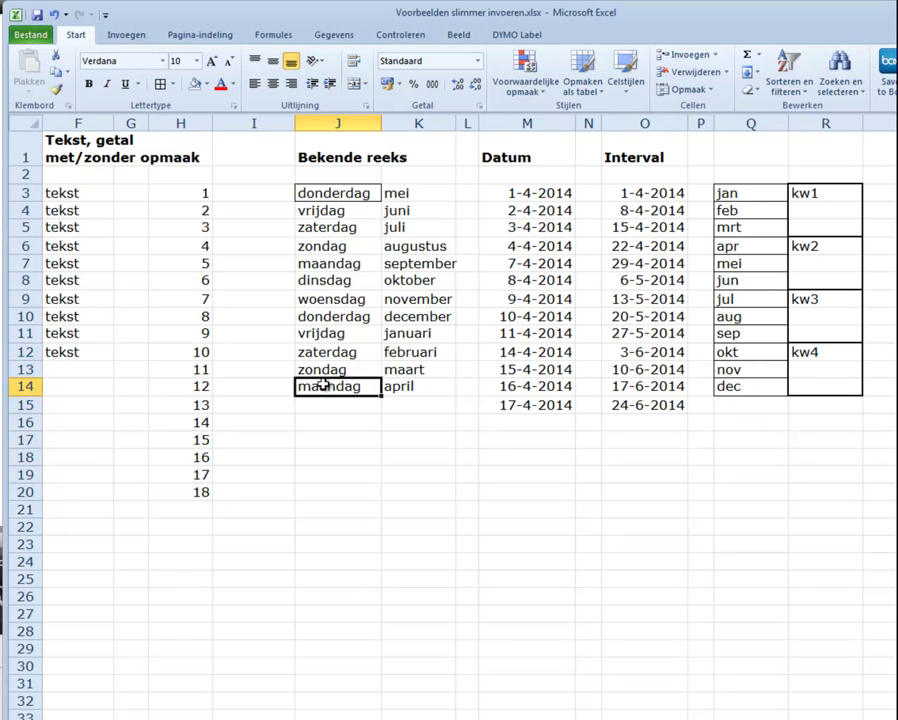
{"action": "key", "text": "ctrl+Home"}
Clear the te betalen amounts in C5:C12
{"action": "left_click", "coordinate": [205, 227]}
{"action": "left_click_drag", "start_coordinate": [205, 227], "coordinate": [205, 349]}
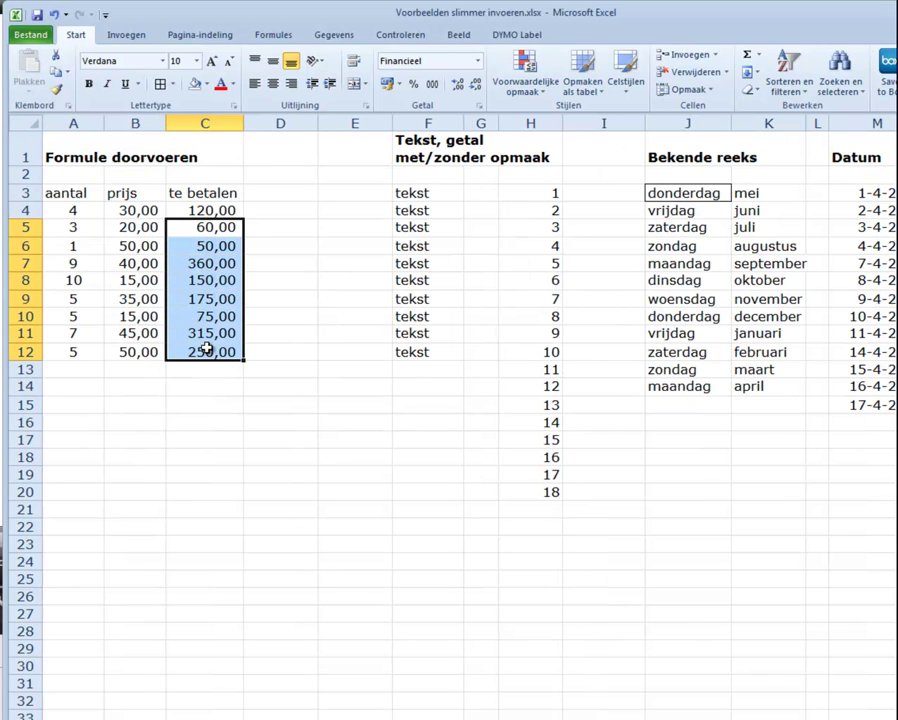
{"action": "key", "text": "Delete"}
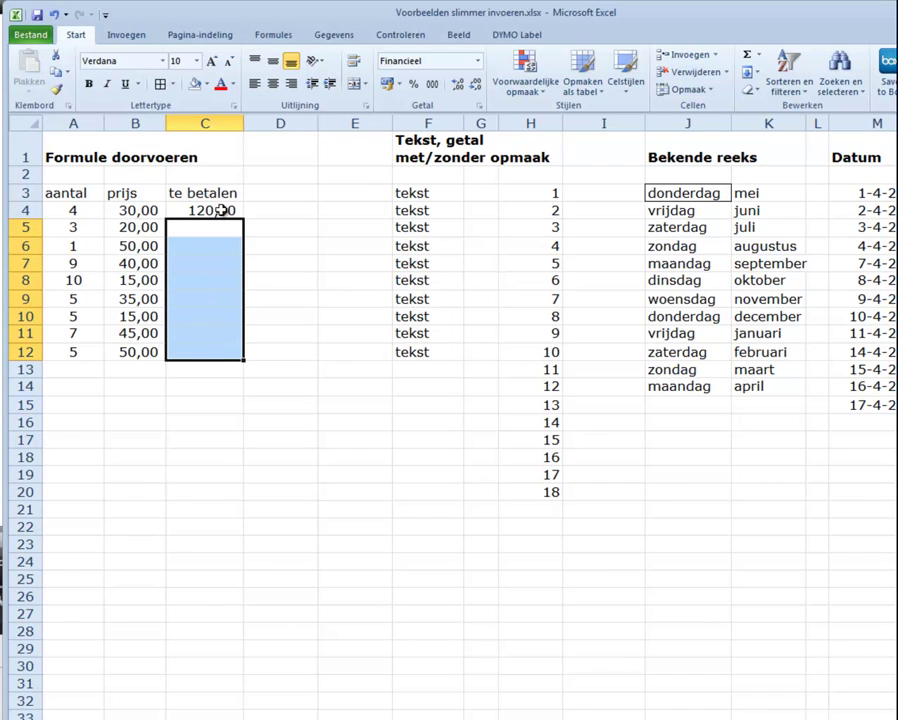
Refill C4's formula down to C12 by double-clicking its fill handle, then go to the next sheet
{"action": "left_click", "coordinate": [220, 210]}
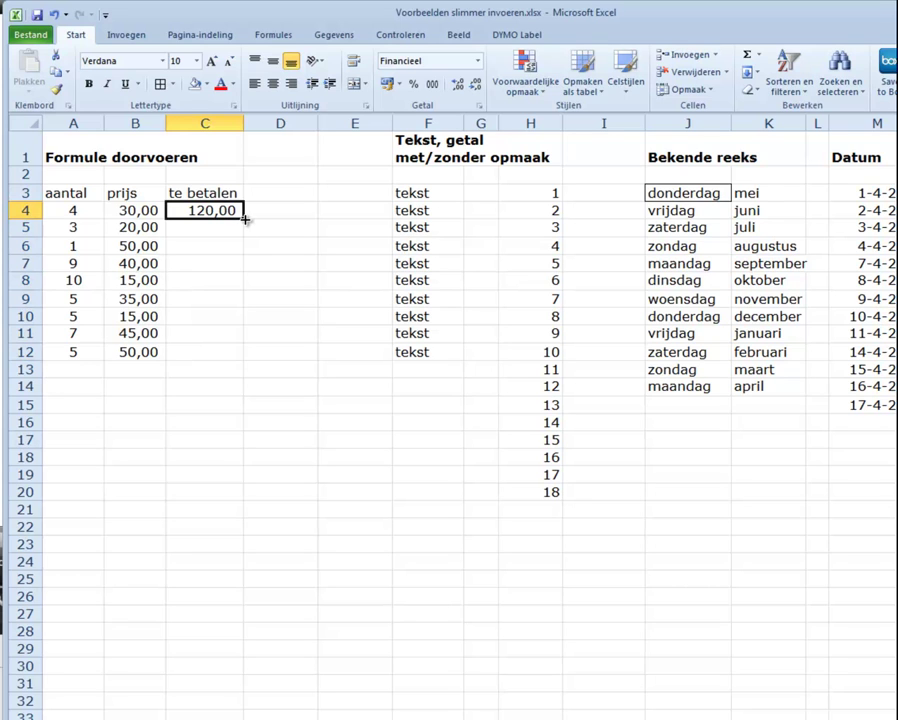
{"action": "double_click", "coordinate": [244, 218]}
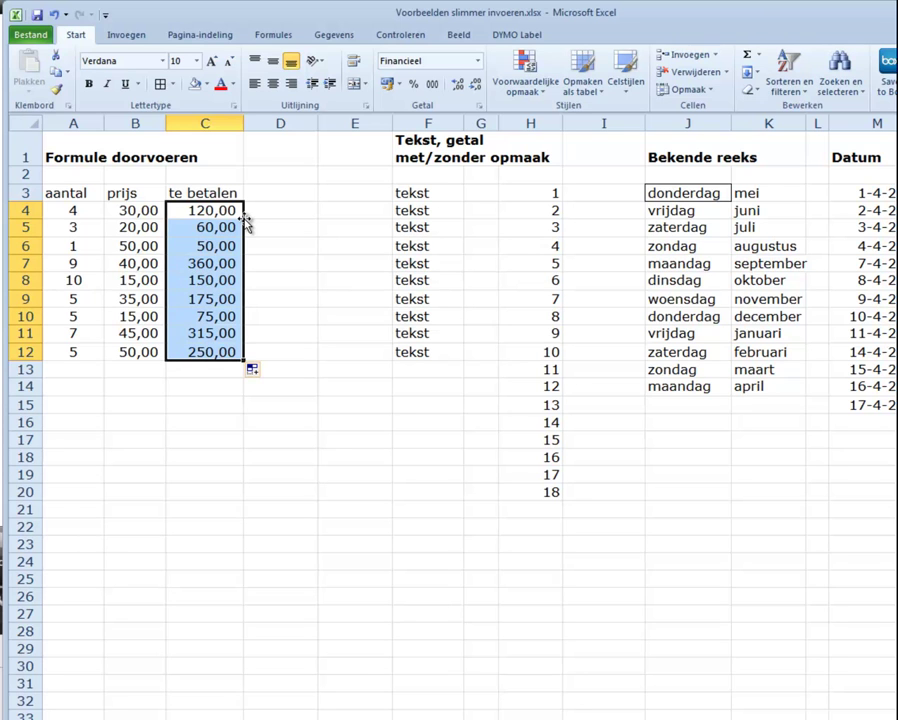
{"action": "left_click", "coordinate": [262, 226]}
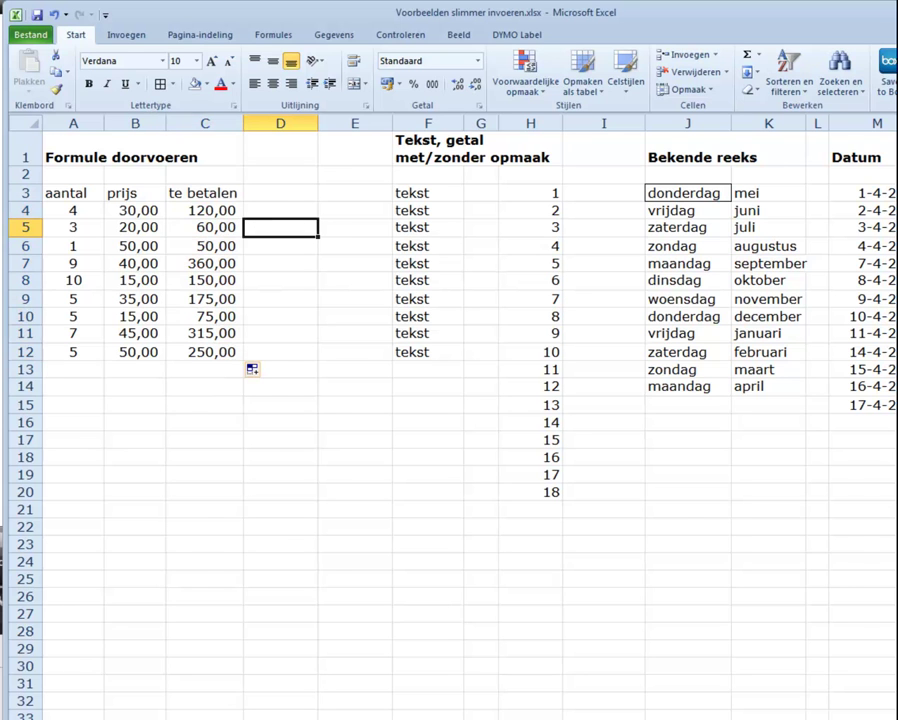
{"action": "key", "text": "ctrl+Page_Down"}
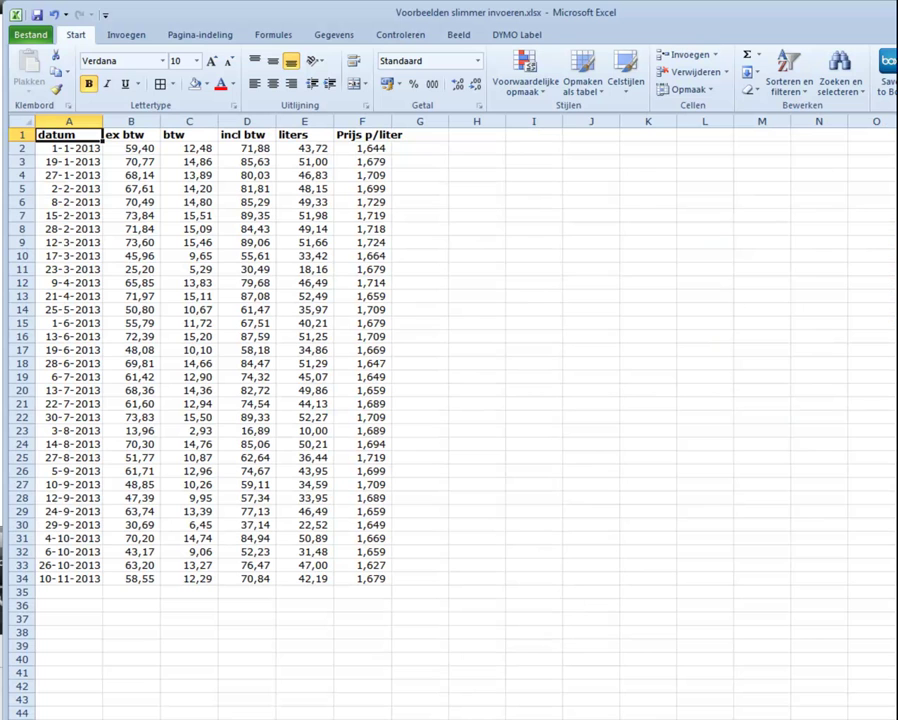
Shift-drag the incl btw column from D into column C ahead of btw, then open the monthly figures sheet
{"action": "left_click", "coordinate": [247, 120]}
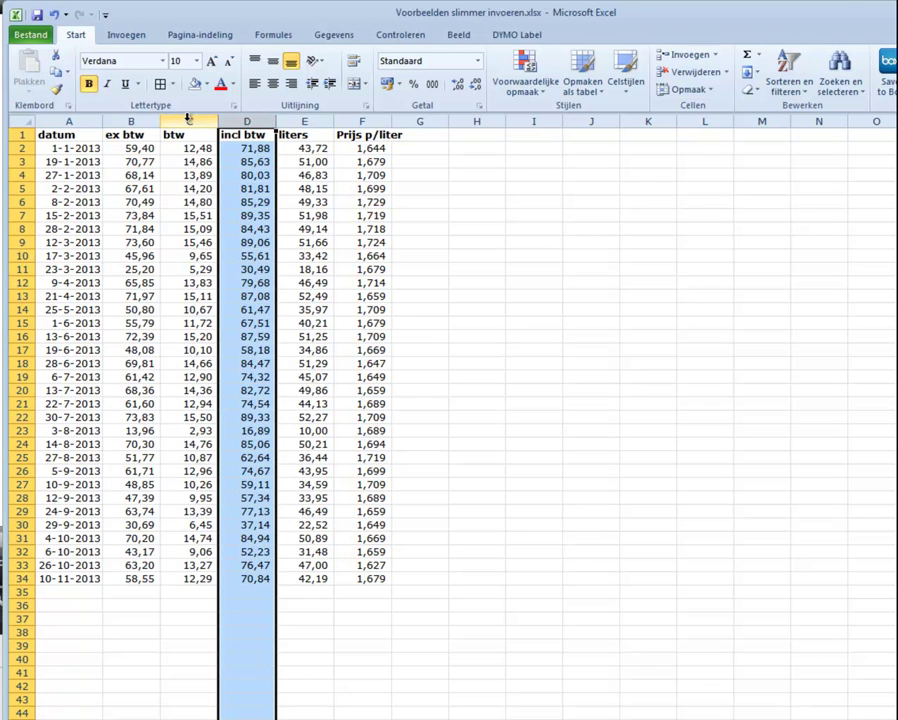
{"action": "left_click", "coordinate": [205, 121]}
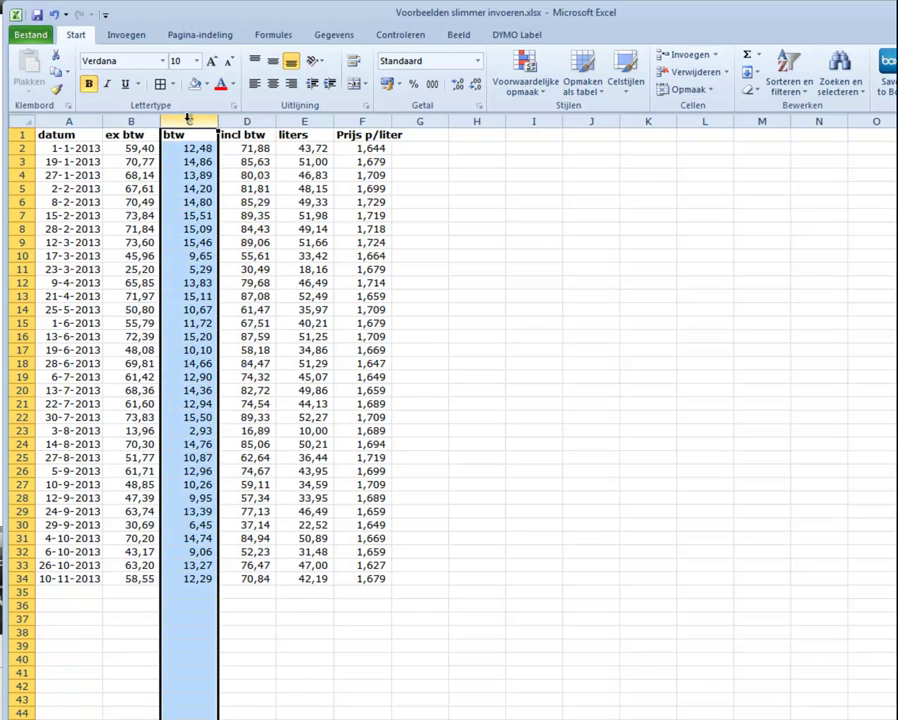
{"action": "left_click", "coordinate": [244, 121]}
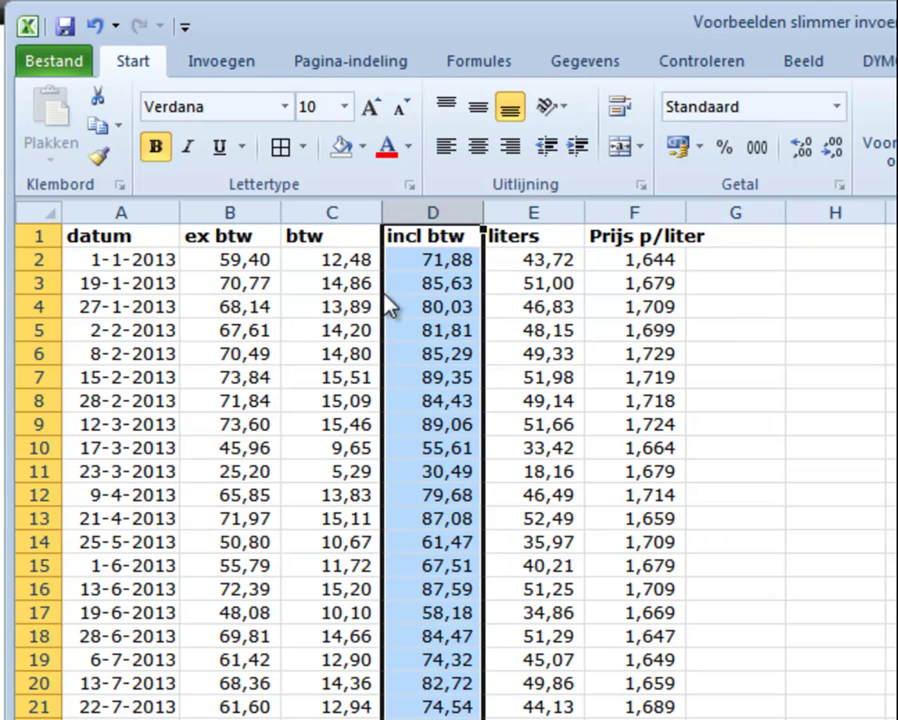
{"action": "left_click_drag", "start_coordinate": [339, 295], "coordinate": [296, 296]}
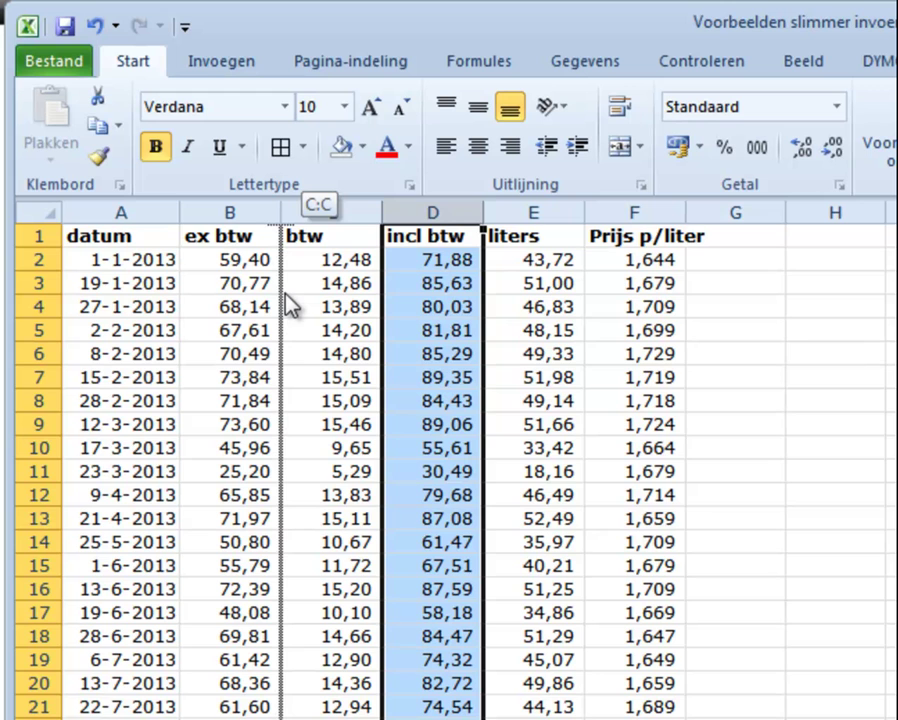
{"action": "left_click_drag", "start_coordinate": [289, 305], "coordinate": [285, 292]}
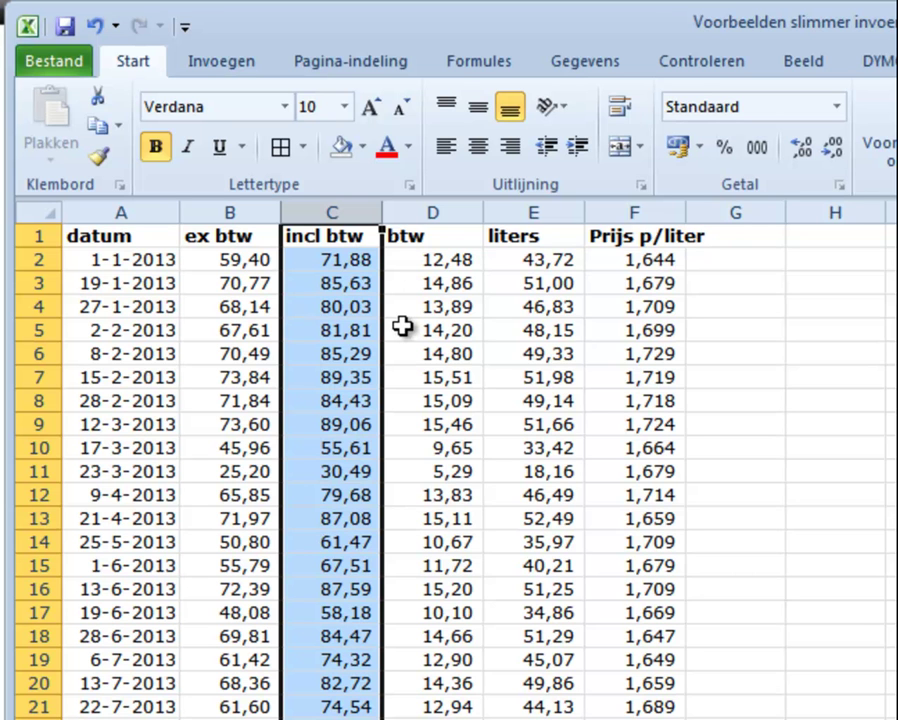
{"action": "left_click", "coordinate": [333, 234]}
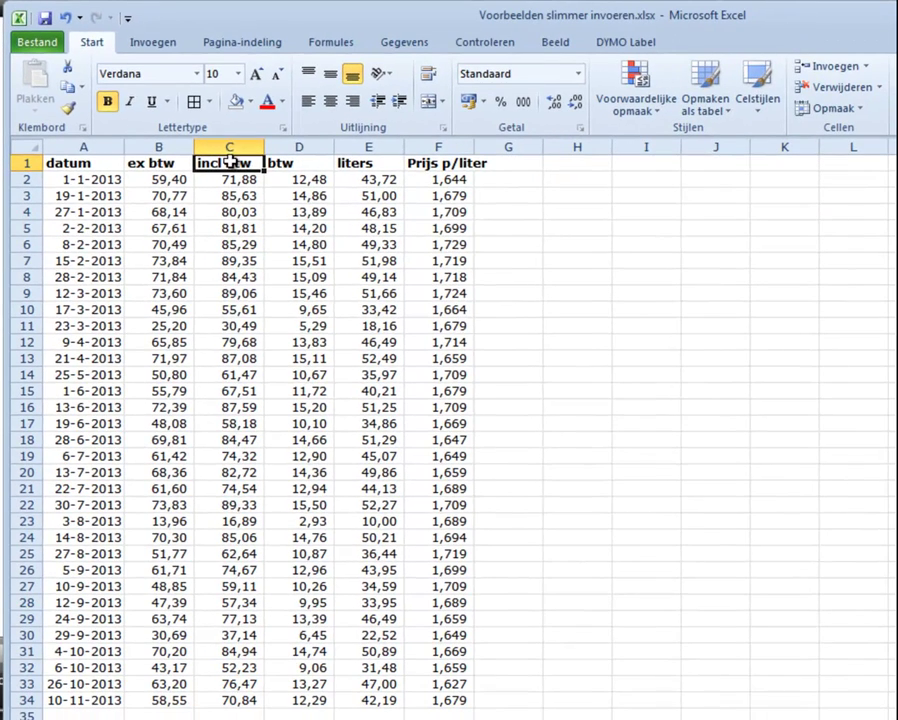
{"action": "key", "text": "ctrl+Page_Down"}
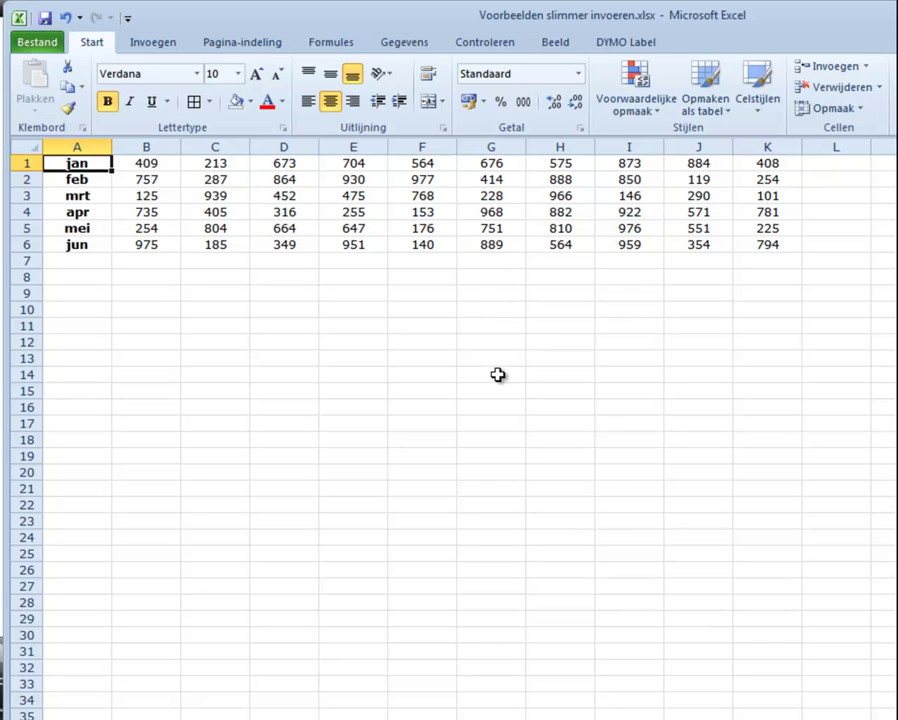
Copy the month table A1:K6 and paste it transposed at A9, with jan–jun across row 9
{"action": "mouse_move", "coordinate": [106, 164]}
{"action": "left_mouse_down"}
{"action": "mouse_move", "coordinate": [375, 238]}
{"action": "mouse_move", "coordinate": [768, 245]}
{"action": "left_mouse_up"}
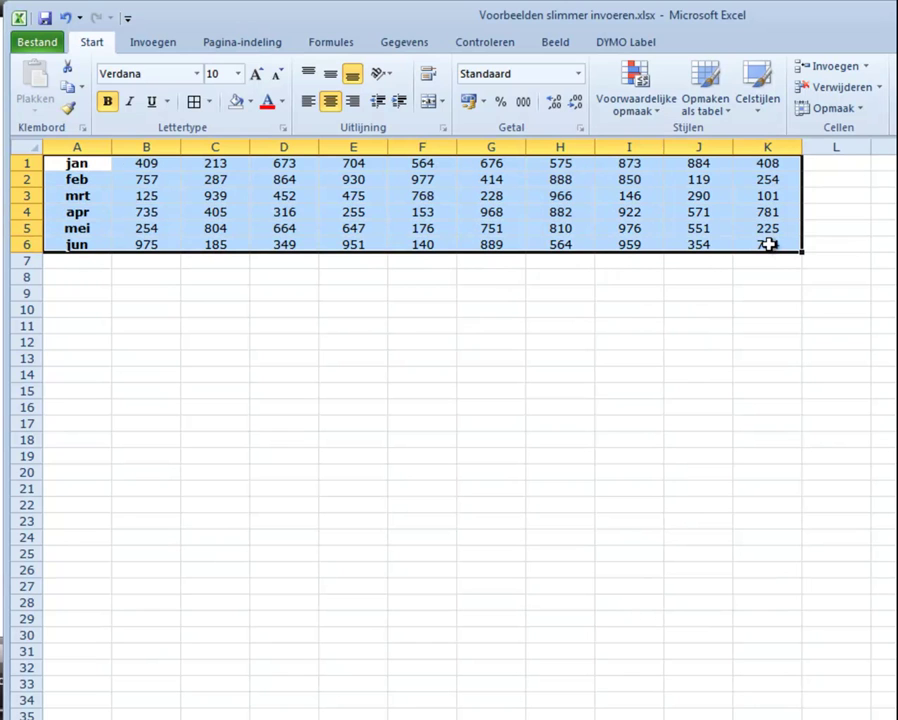
{"action": "right_click", "coordinate": [502, 197]}
{"action": "left_click", "coordinate": [559, 233]}
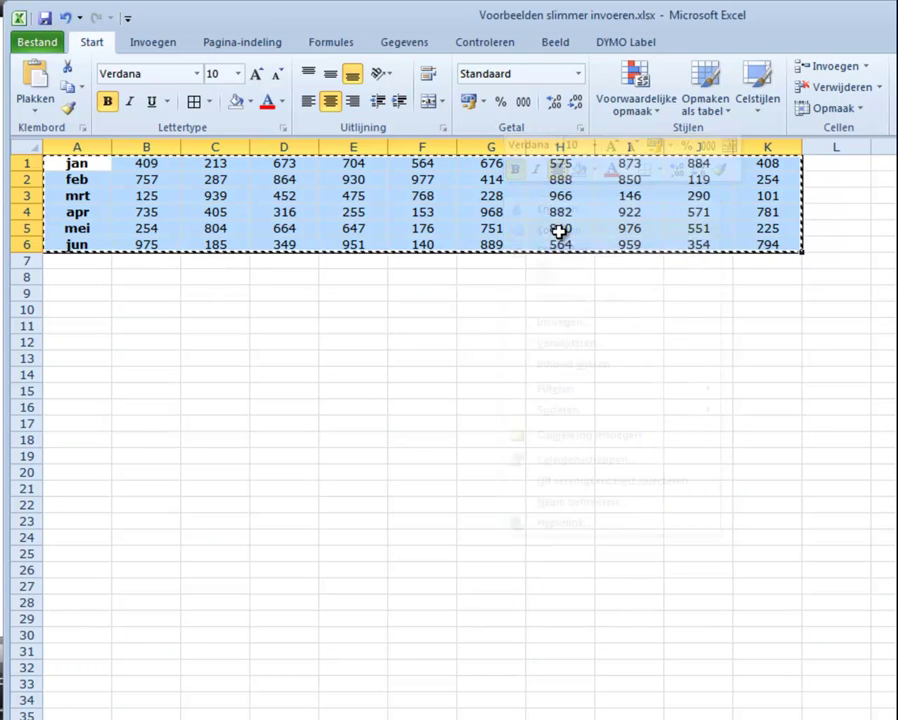
{"action": "left_click", "coordinate": [76, 294]}
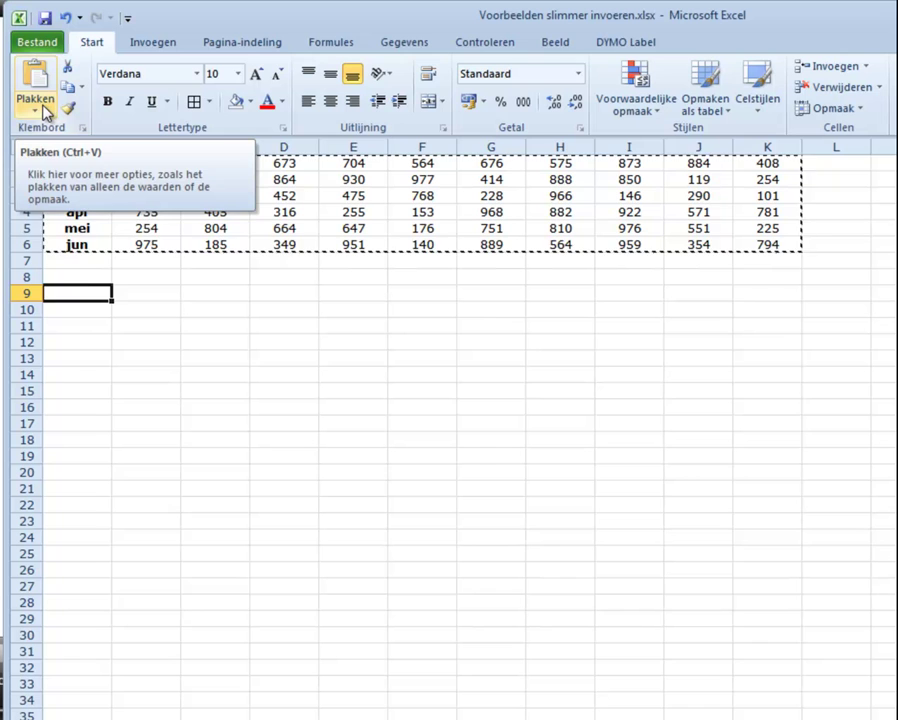
{"action": "left_click", "coordinate": [35, 108]}
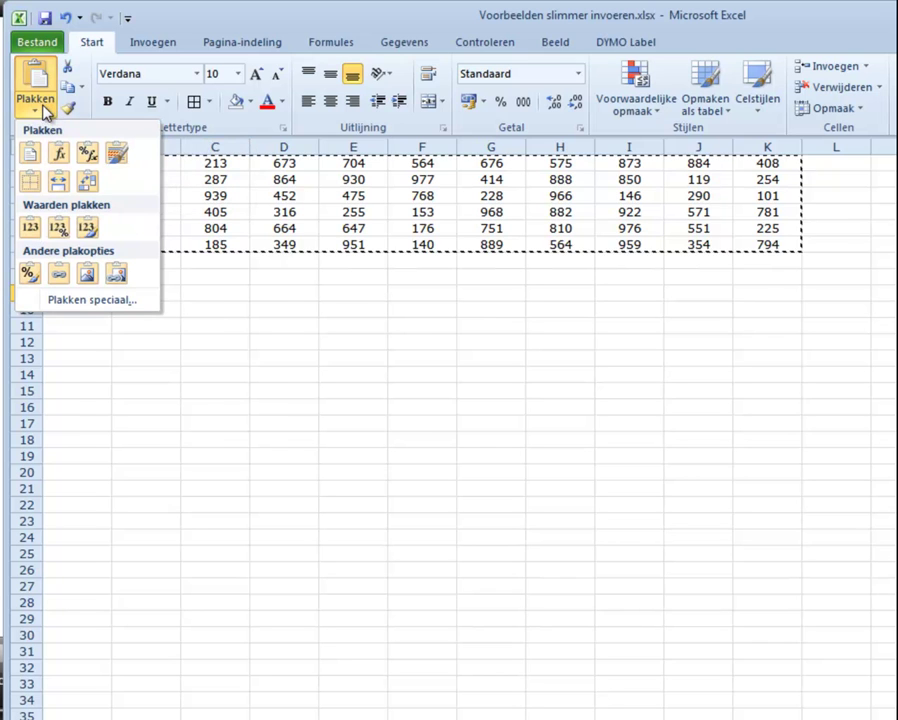
{"action": "left_click", "coordinate": [88, 186]}
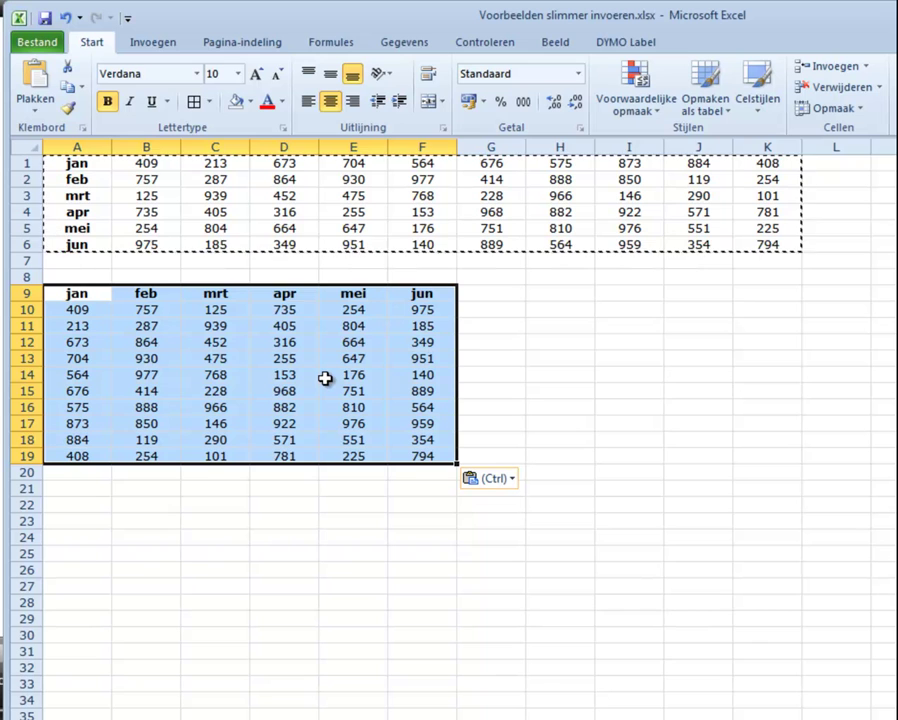
{"action": "left_click", "coordinate": [22, 163]}
Delete rows 1 to 8 so the transposed table moves up to A1:F11
{"action": "left_click_drag", "start_coordinate": [22, 163], "coordinate": [24, 277]}
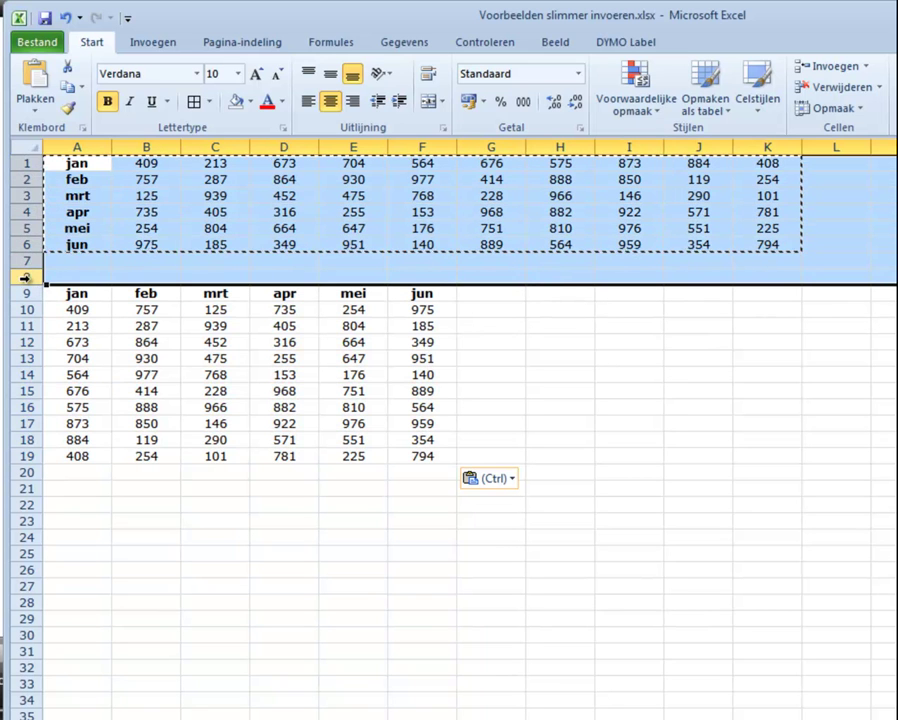
{"action": "right_click", "coordinate": [28, 279]}
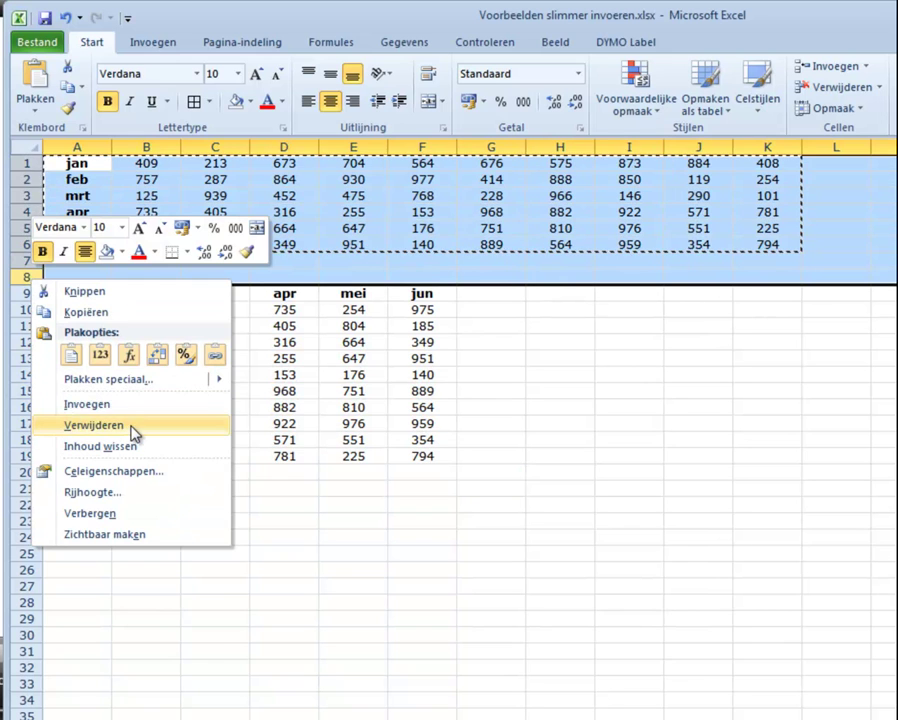
{"action": "left_click", "coordinate": [131, 428]}
{"action": "left_click", "coordinate": [285, 262]}
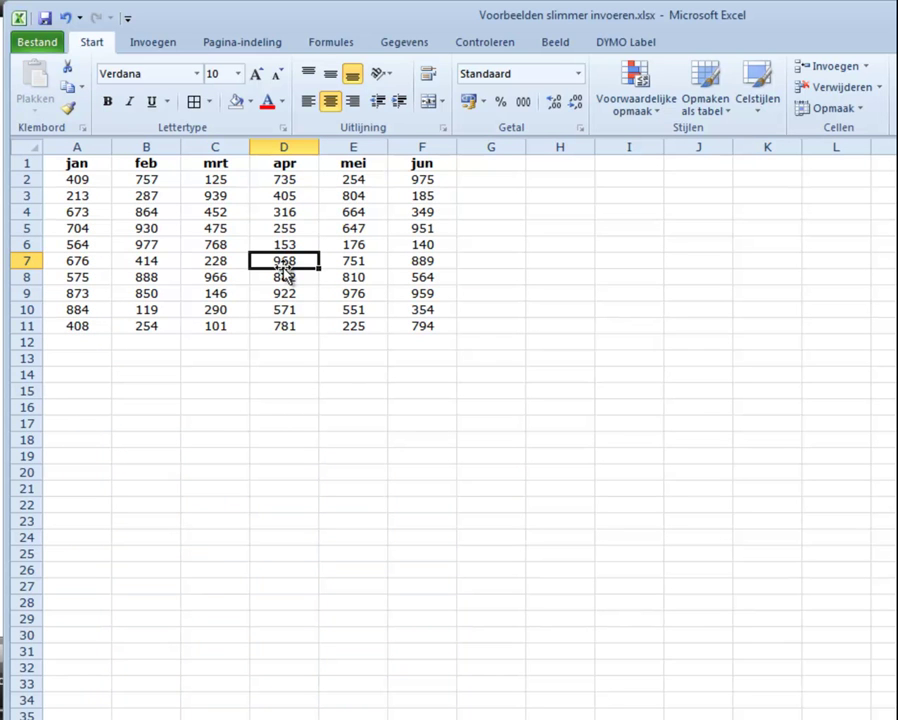